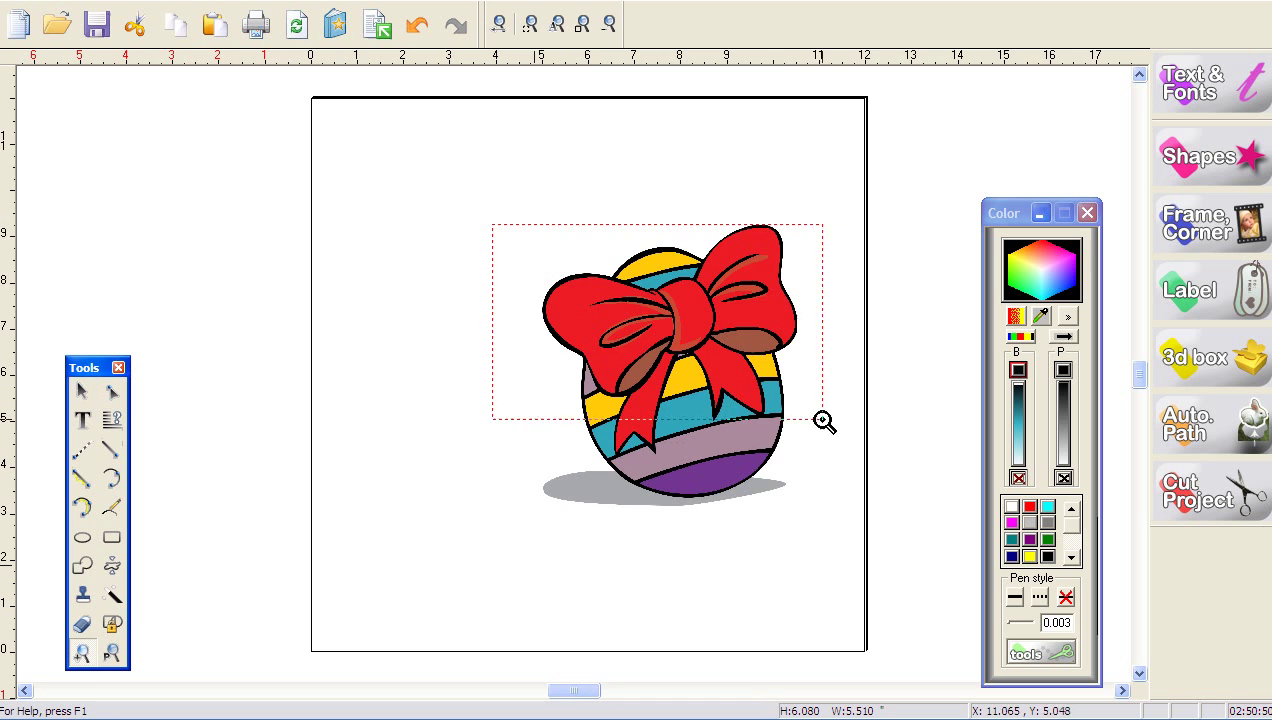
Trace the outline of the whole egg image with Contour Cut at minimum smoothing and add it as a path.
left_click_drag(573, 690, 561, 690)
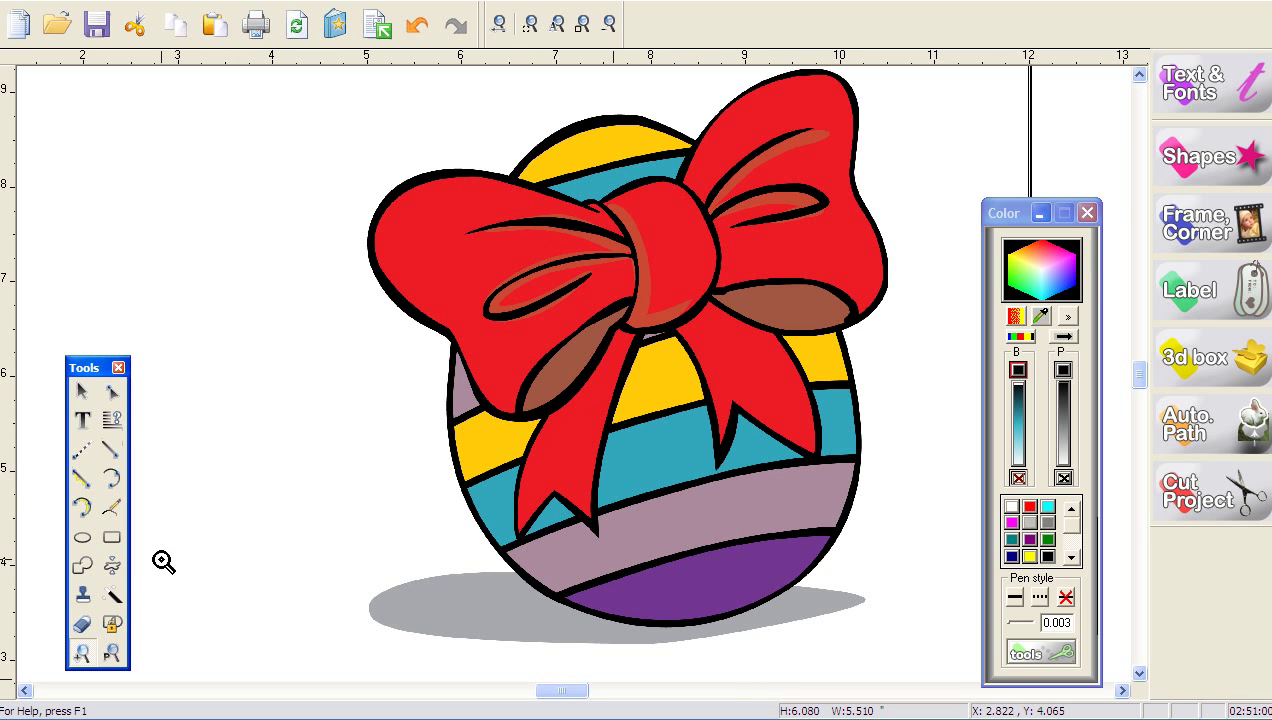
left_click(112, 595)
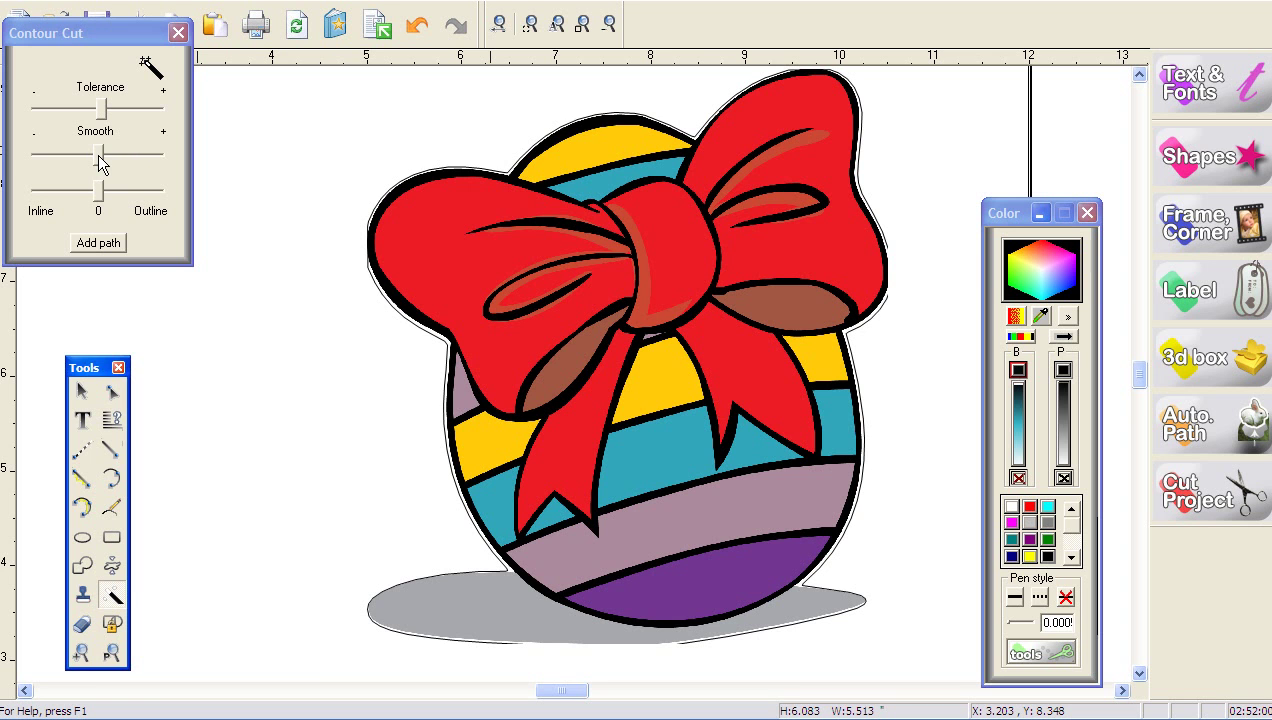
left_click_drag(97, 154, 159, 155)
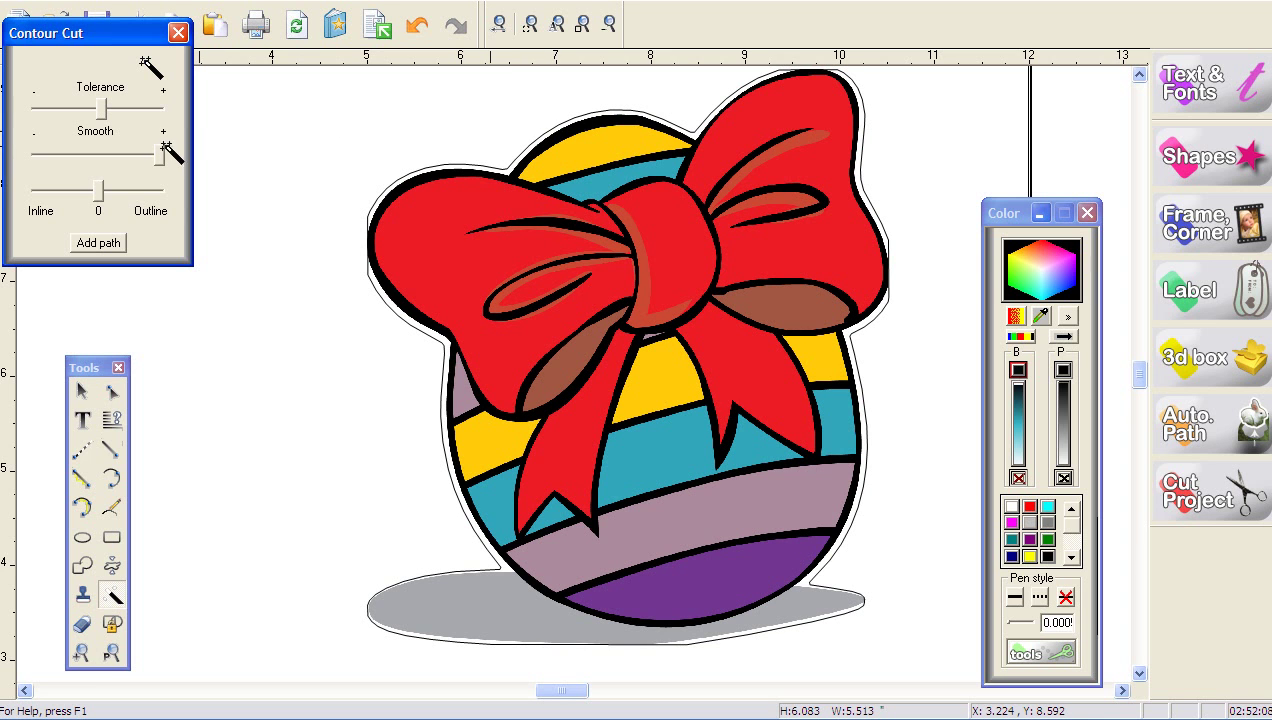
left_click(38, 156)
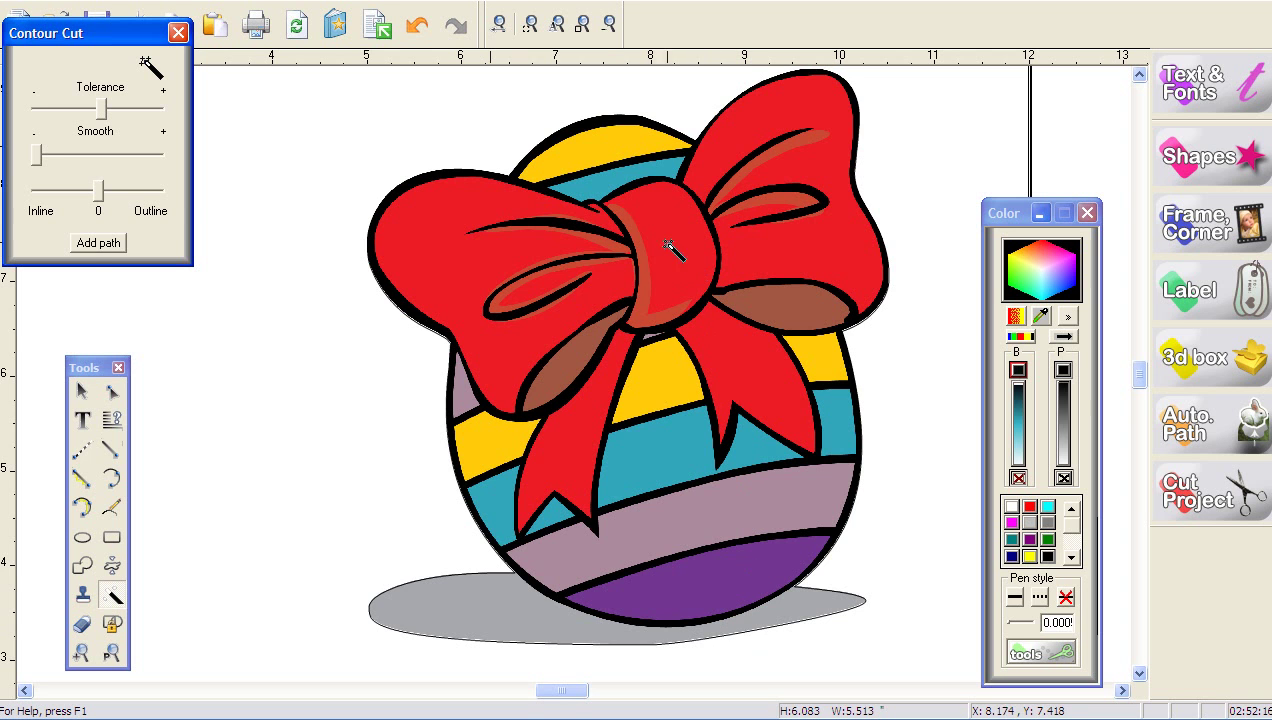
left_click(99, 244)
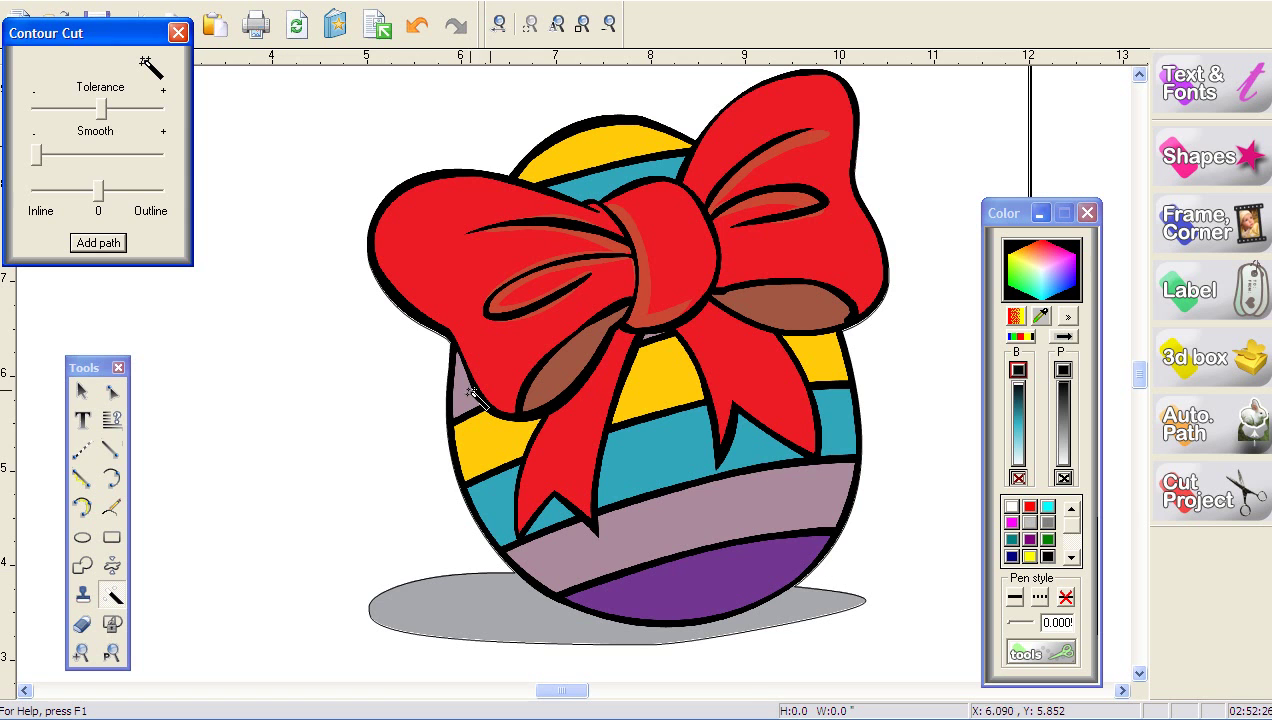
Move the egg image aside to check the traced cut path, and undo the move.
left_click(82, 388)
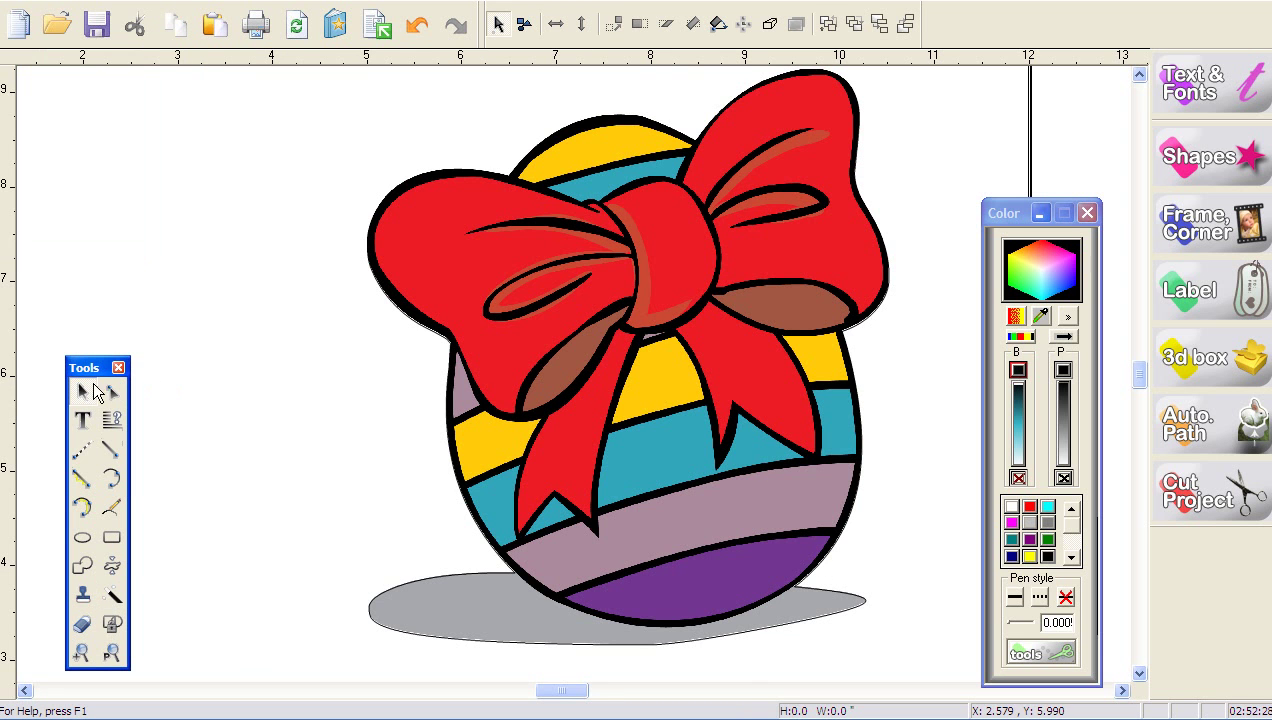
left_click(643, 432)
left_click_drag(609, 390, 1150, 372)
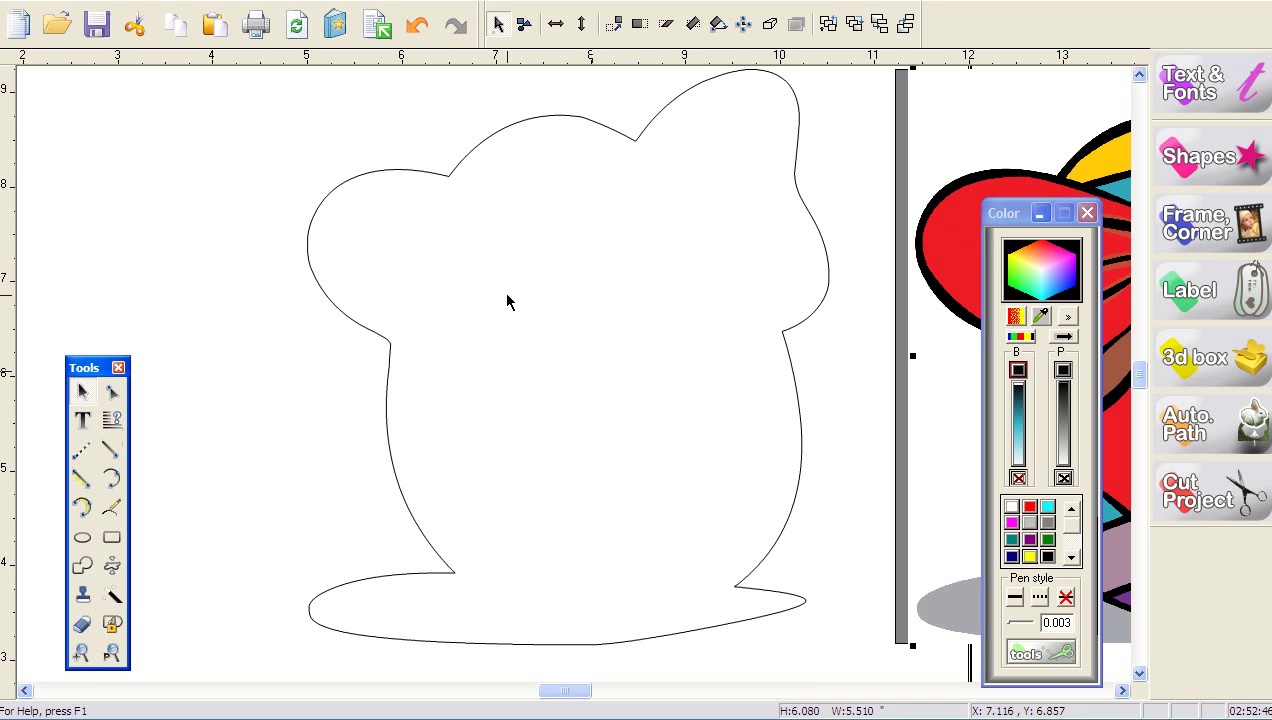
left_click(417, 27)
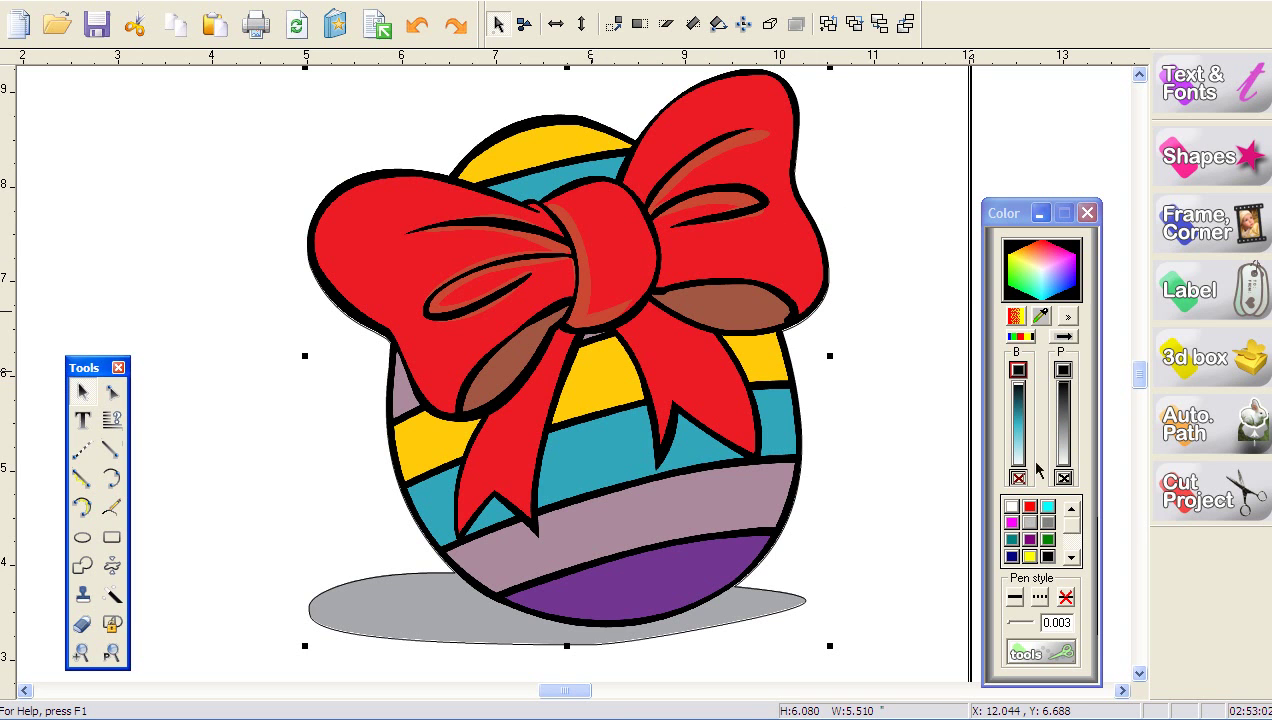
Trace the bow's left loop with Contour Cut at high tolerance, using yellow line and fill, and add the path.
left_click(1029, 557)
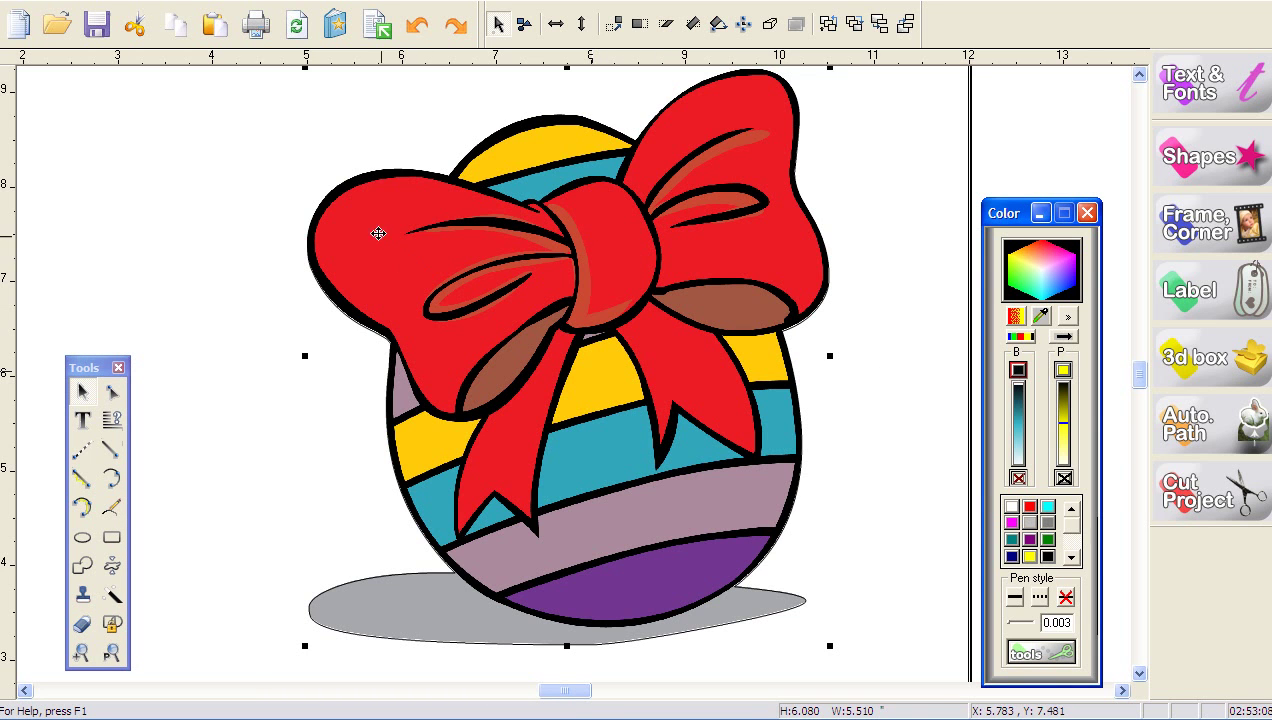
left_click(113, 596)
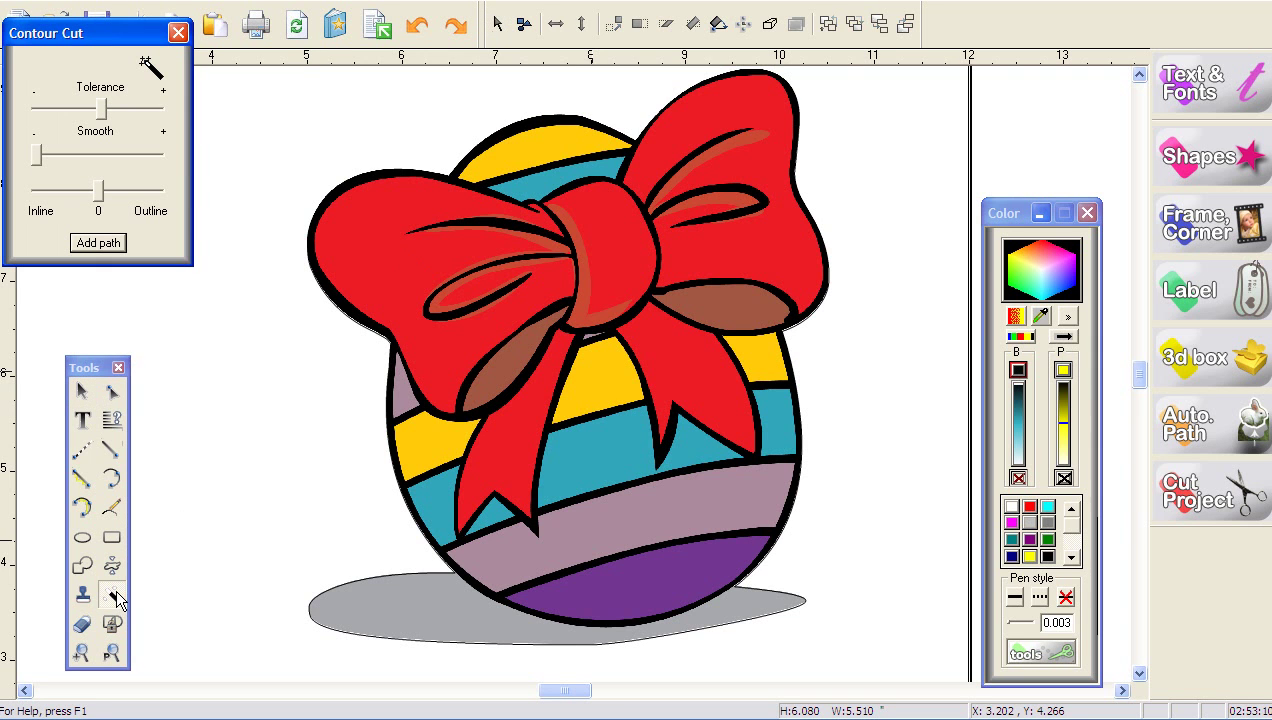
left_click(367, 236)
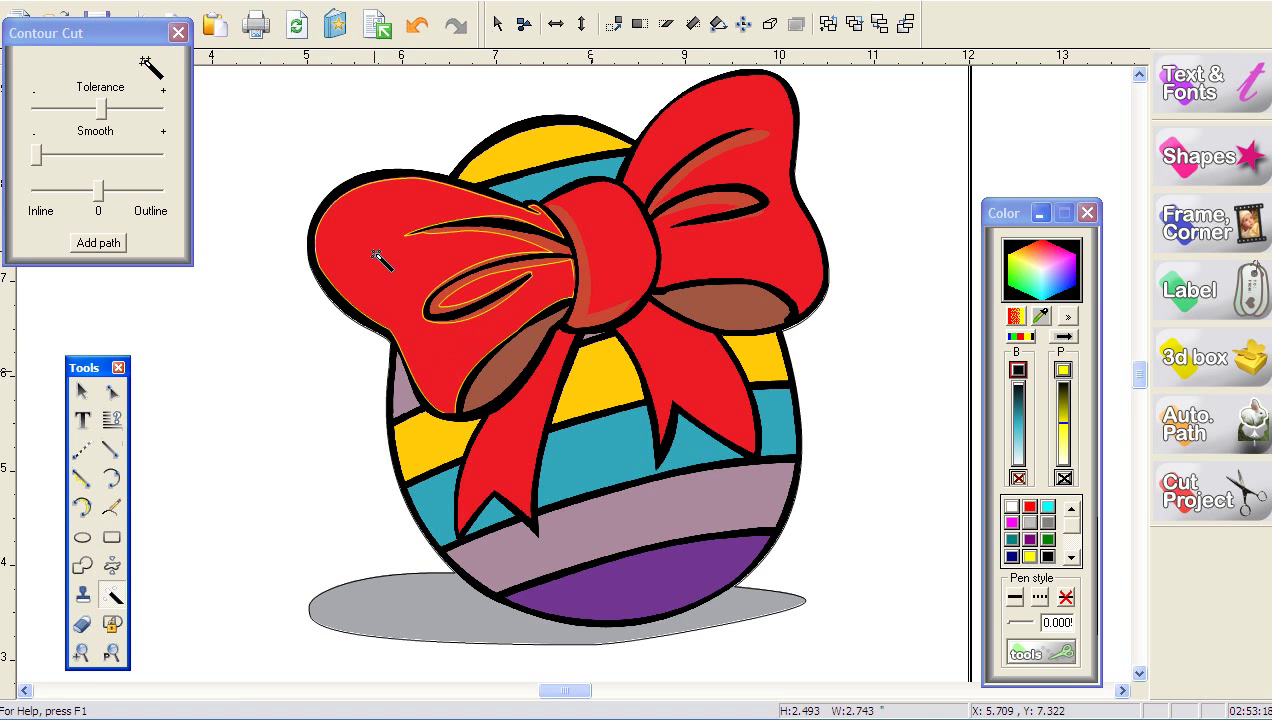
left_click(1030, 561)
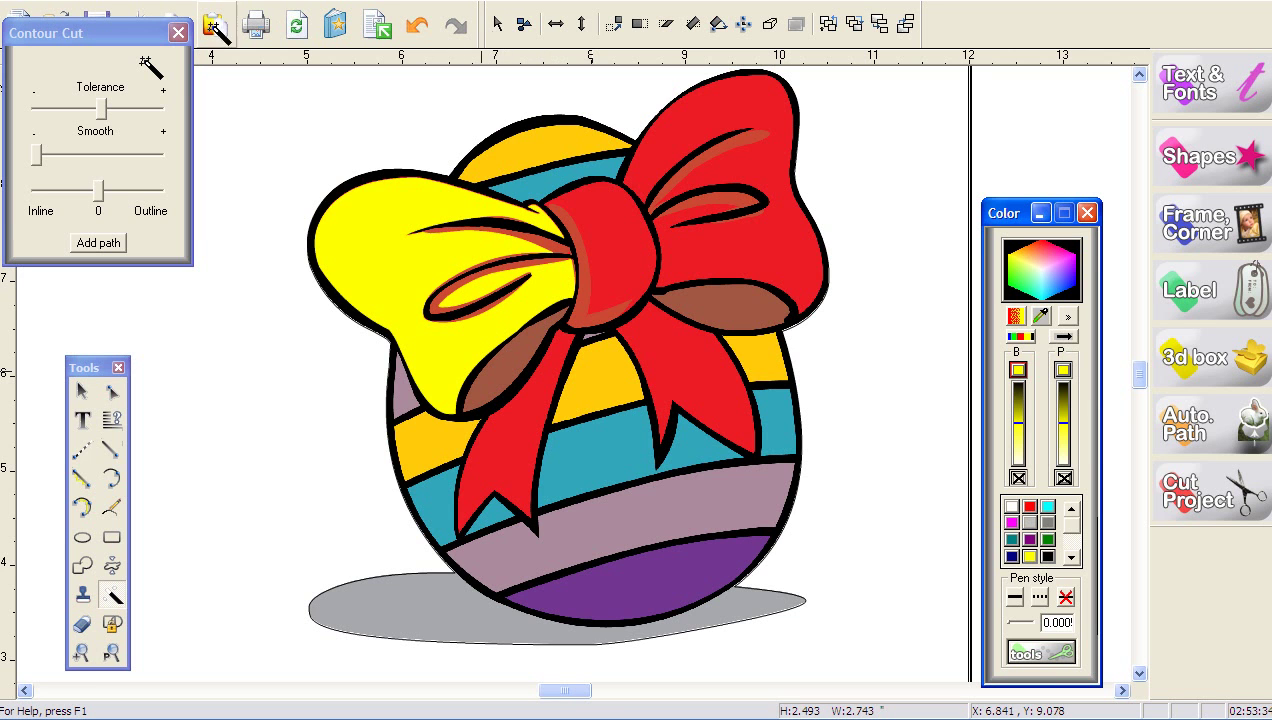
left_click(147, 111)
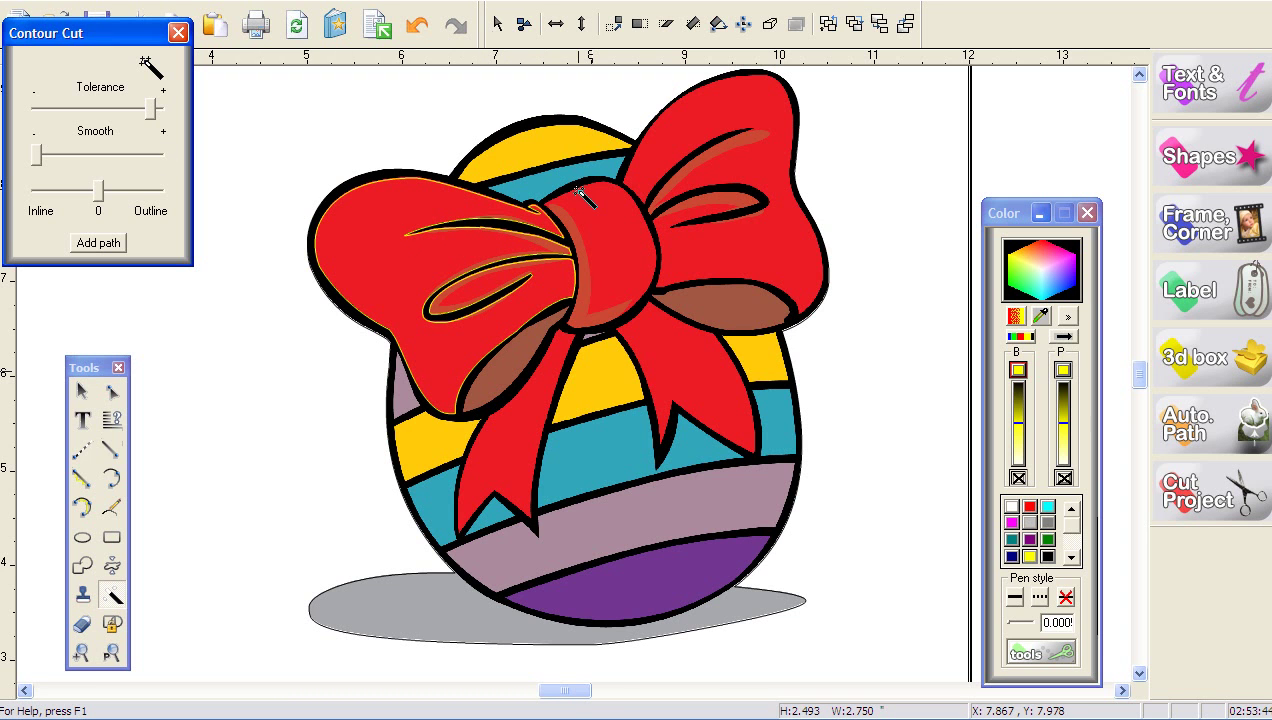
left_click(1030, 556)
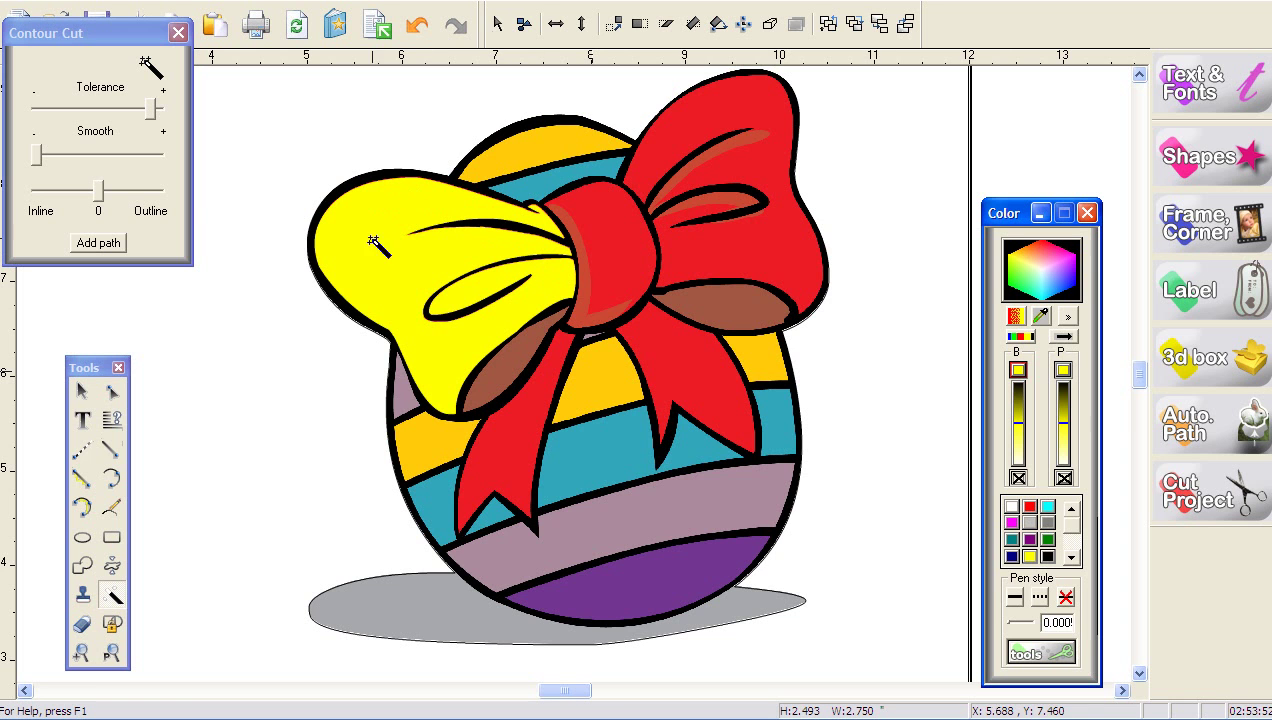
left_click(113, 254)
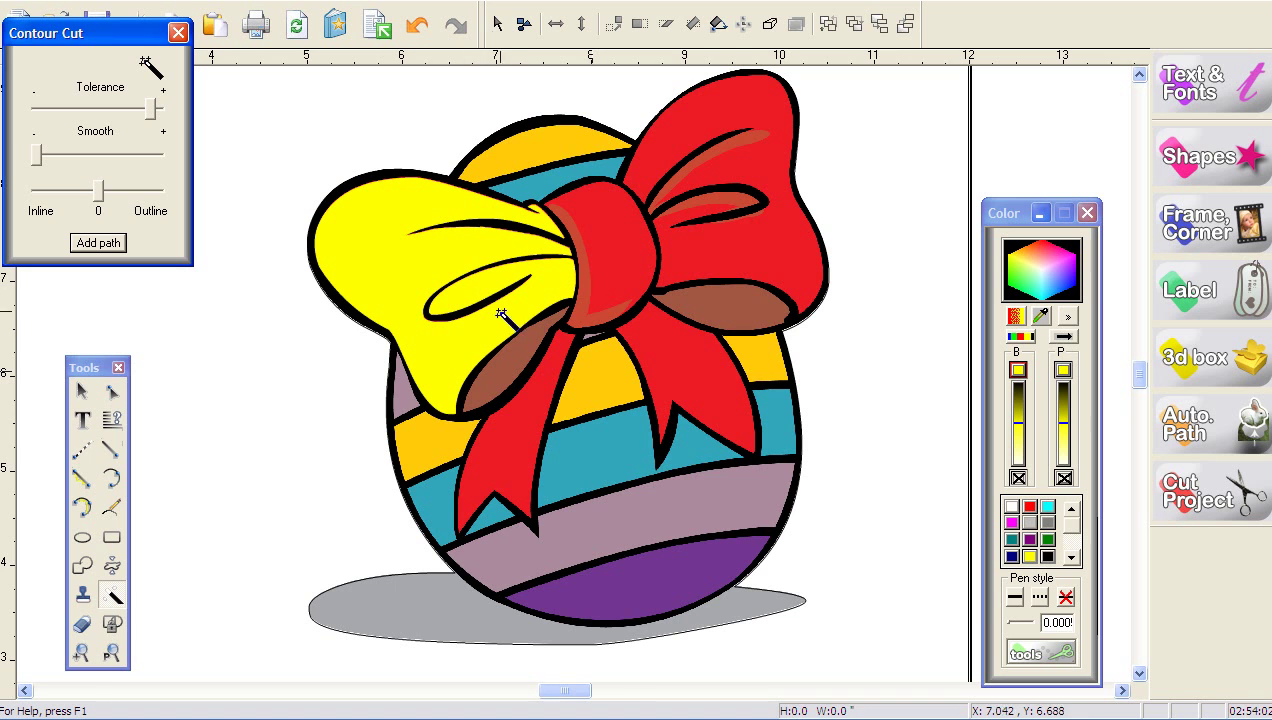
Trace the bow's right loop and center knot, fill each with yellow and add them as paths.
left_click(525, 448)
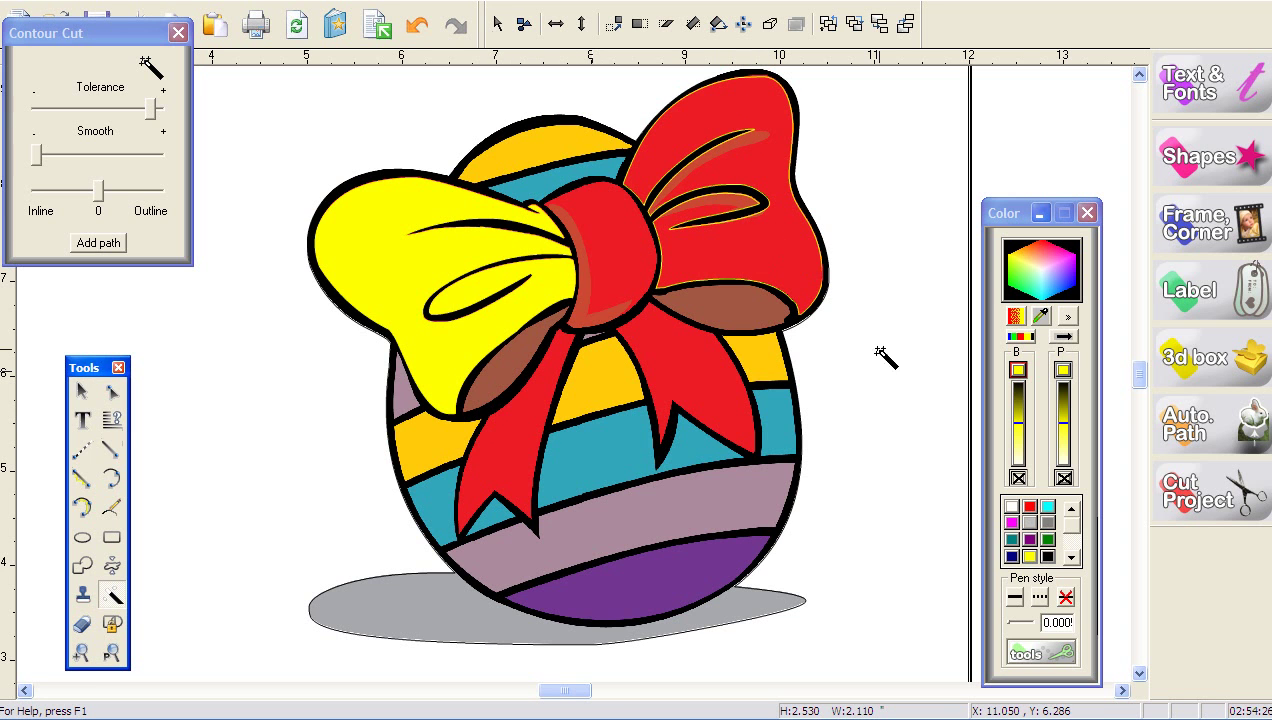
left_click(1030, 556)
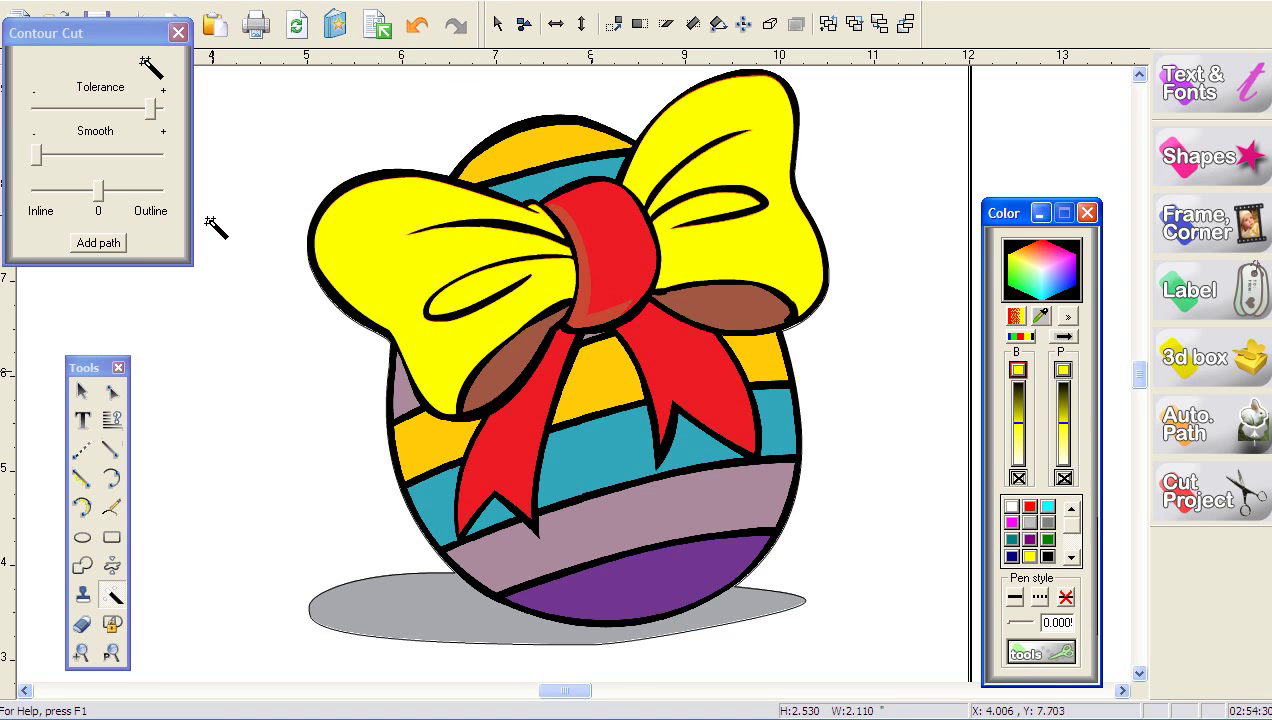
left_click(98, 242)
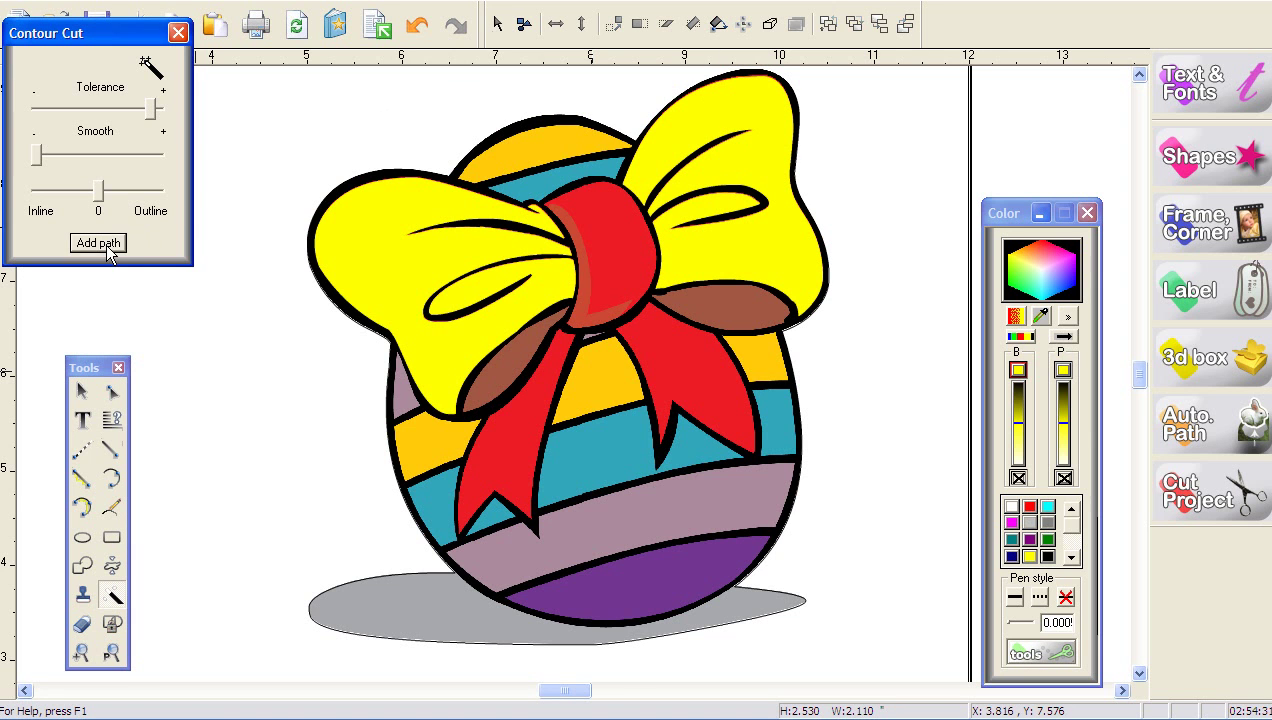
left_click(606, 220)
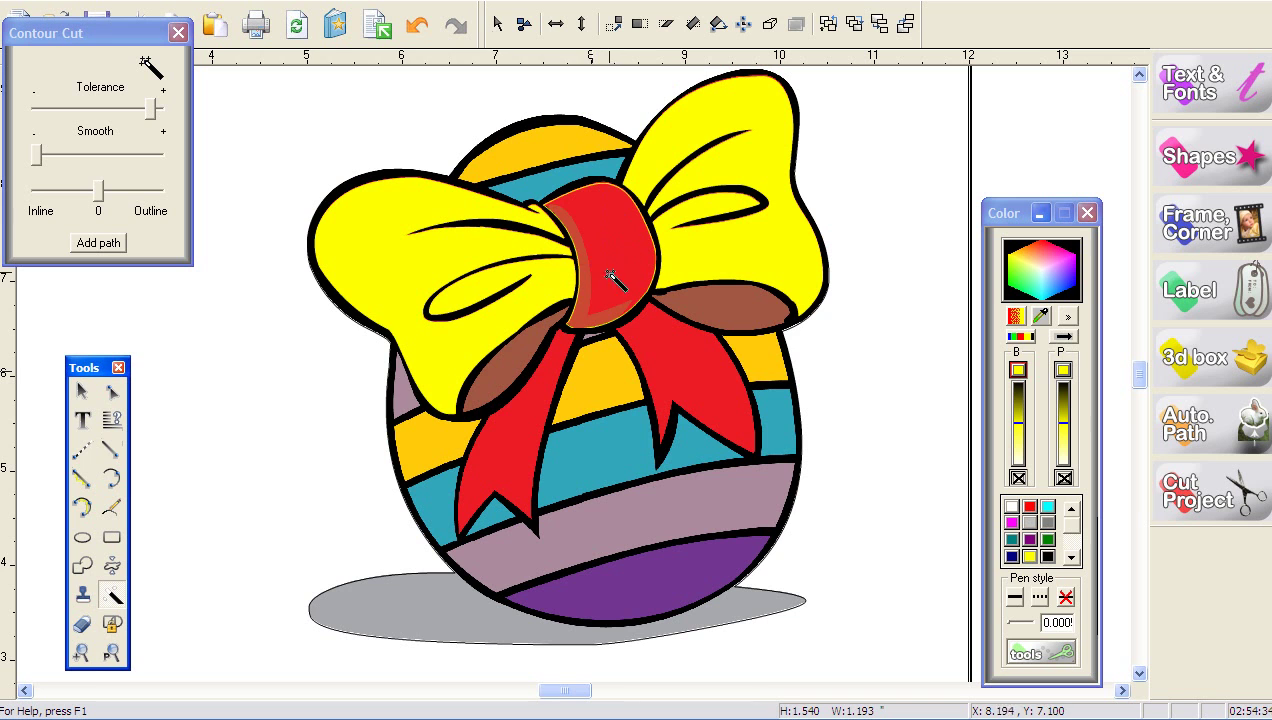
left_click(1029, 556)
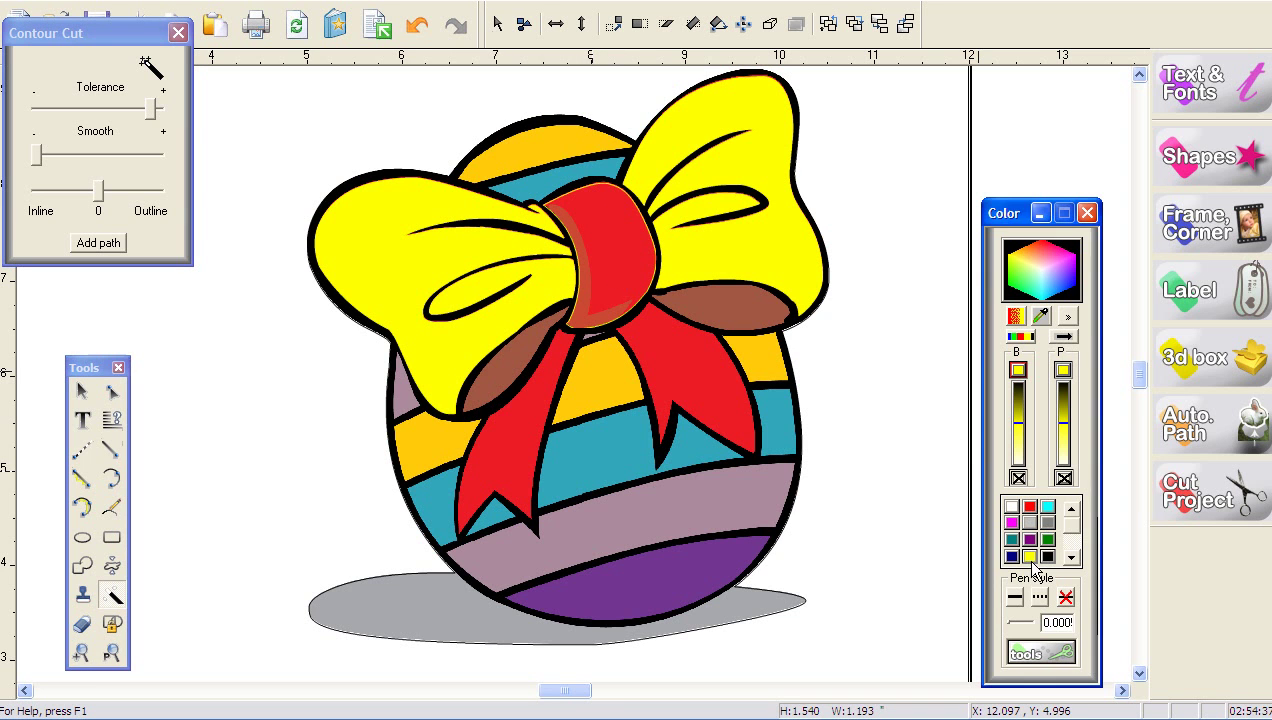
left_click(86, 246)
left_click(90, 248)
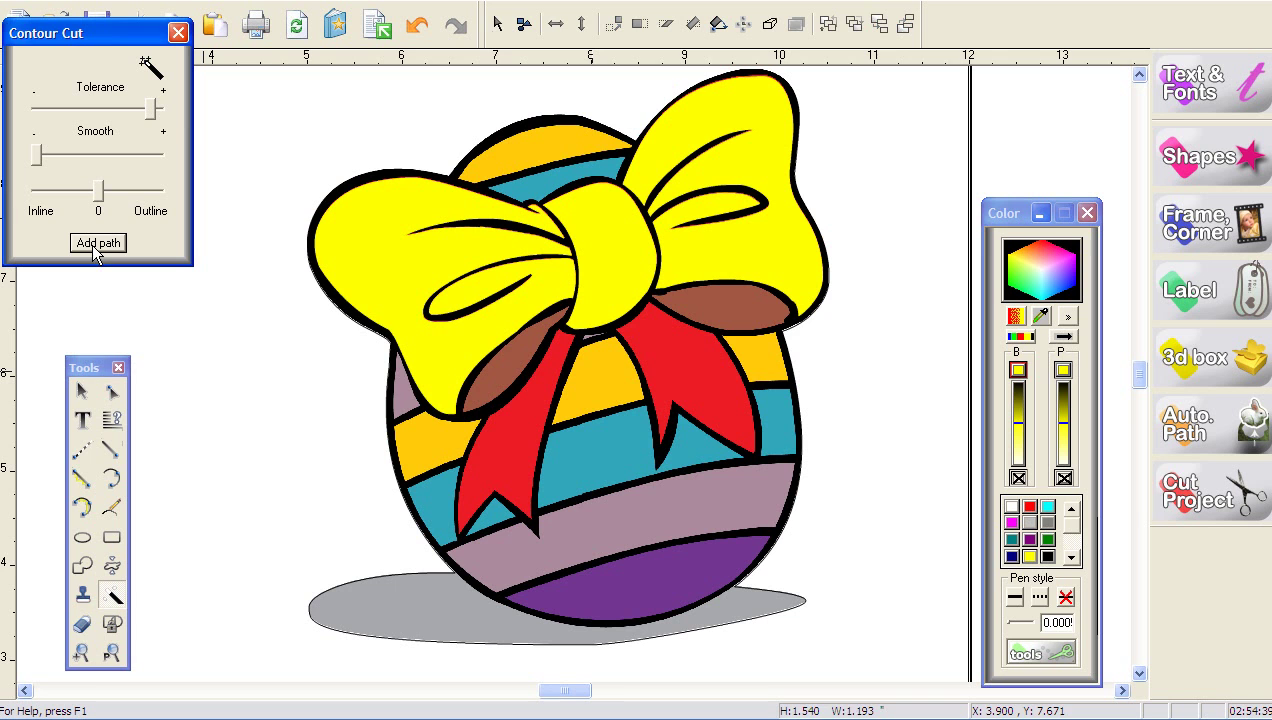
Trace both hanging ribbon tails, fill each with yellow and add them as paths.
left_click(518, 446)
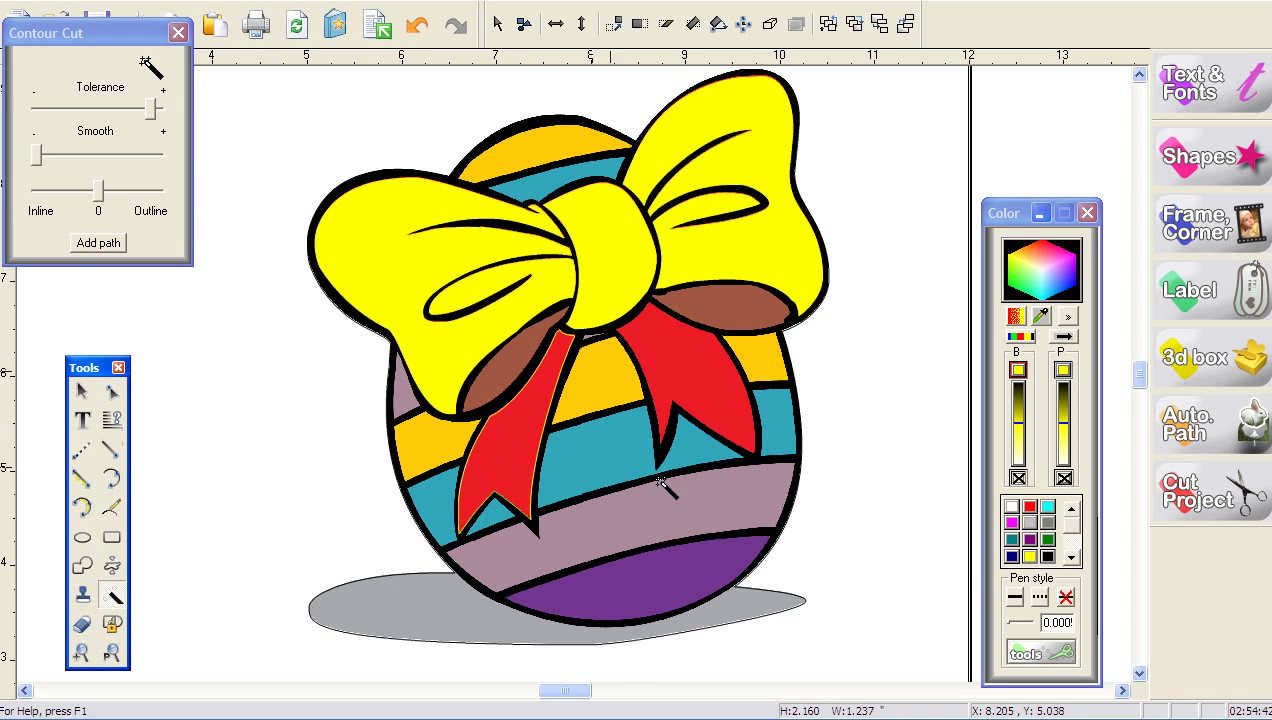
left_click(1031, 558)
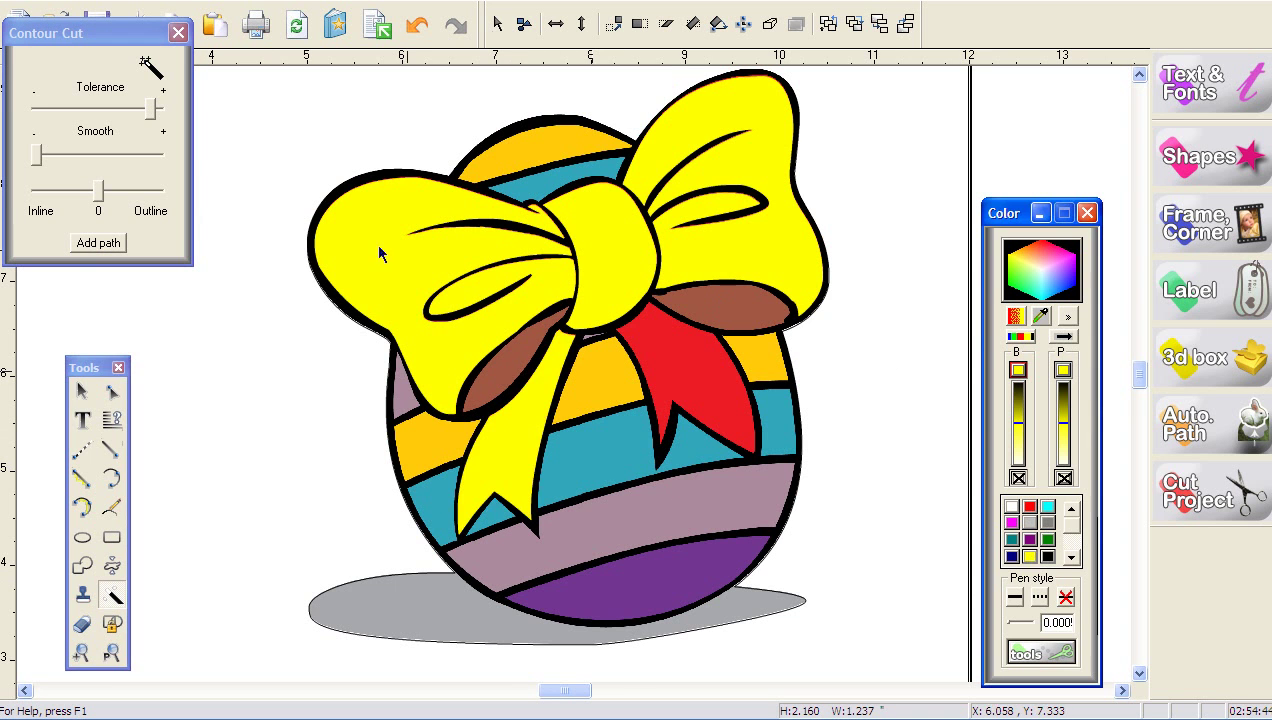
left_click(100, 243)
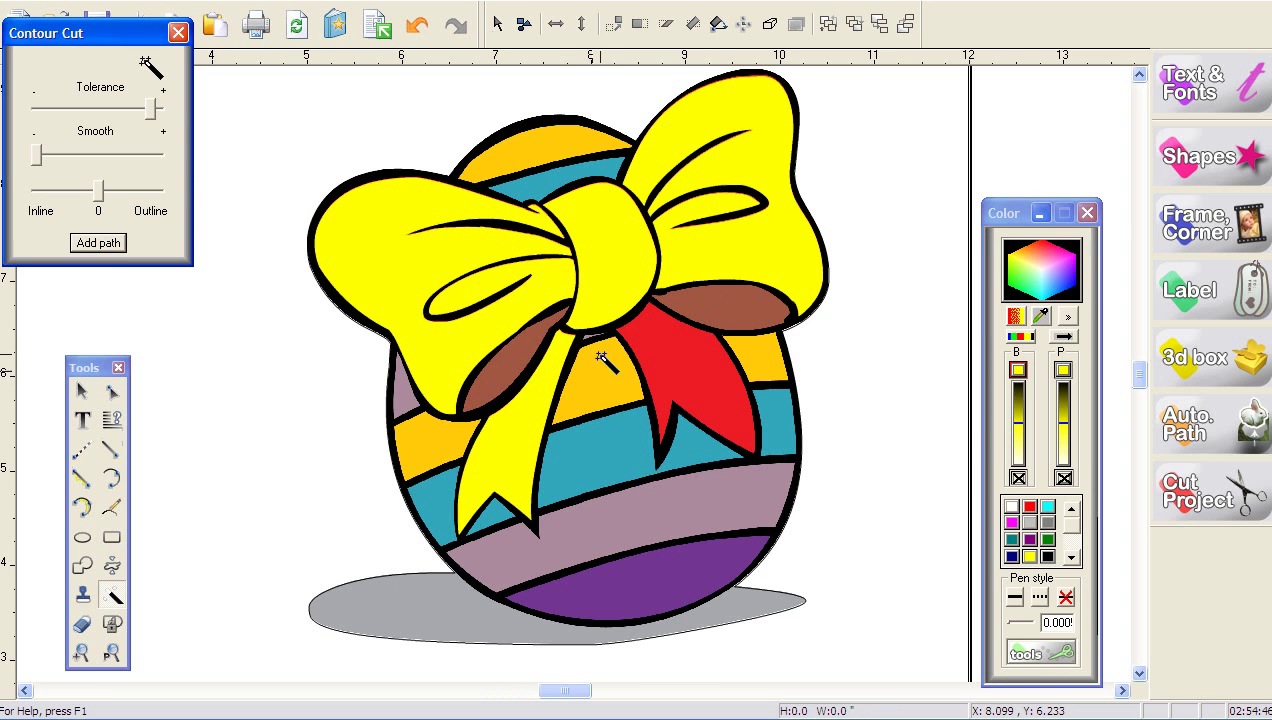
left_click(670, 358)
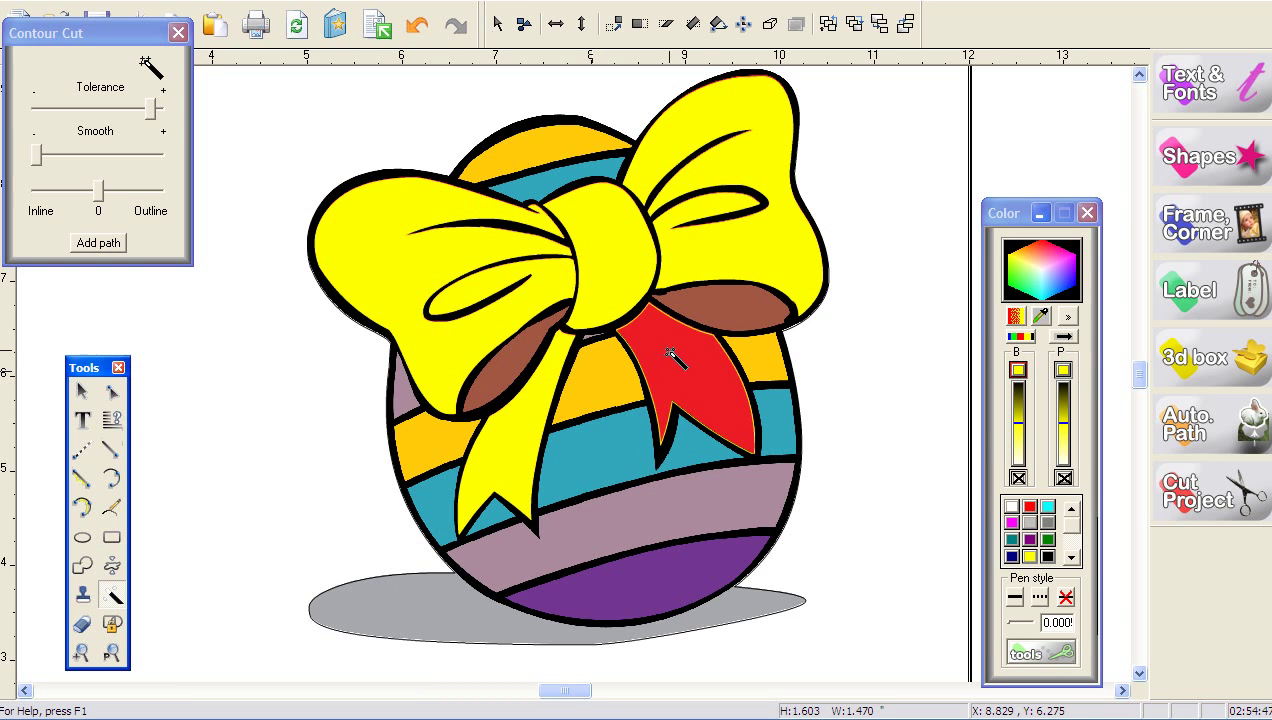
left_click(1030, 558)
left_click(1029, 558)
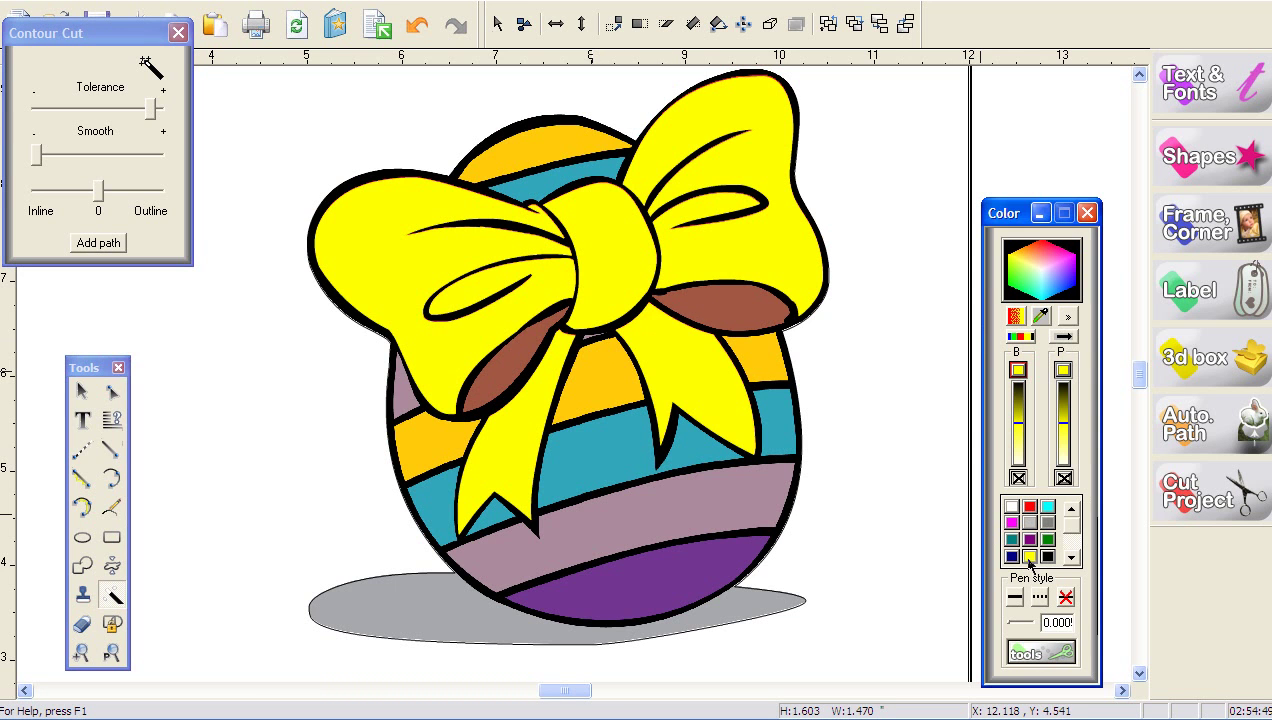
left_click(88, 243)
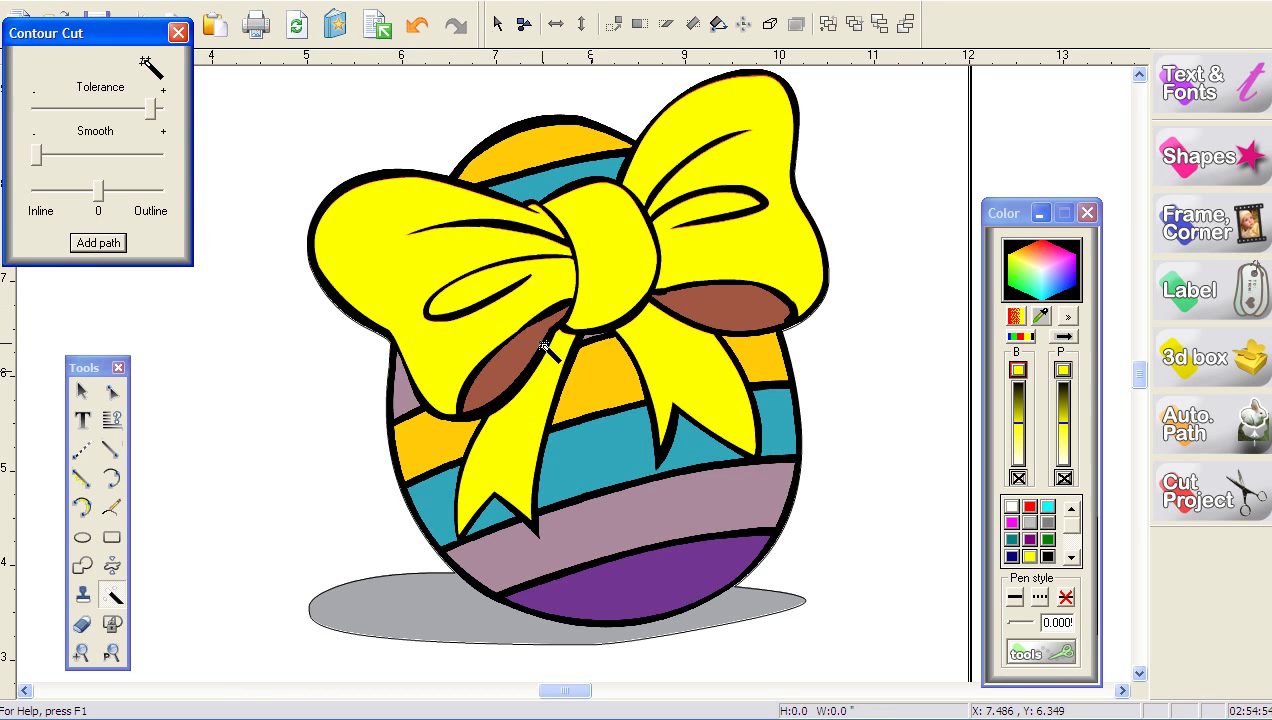
Trace the two brown inner folds of the bow, fill each with magenta and add them as paths.
left_click(738, 305)
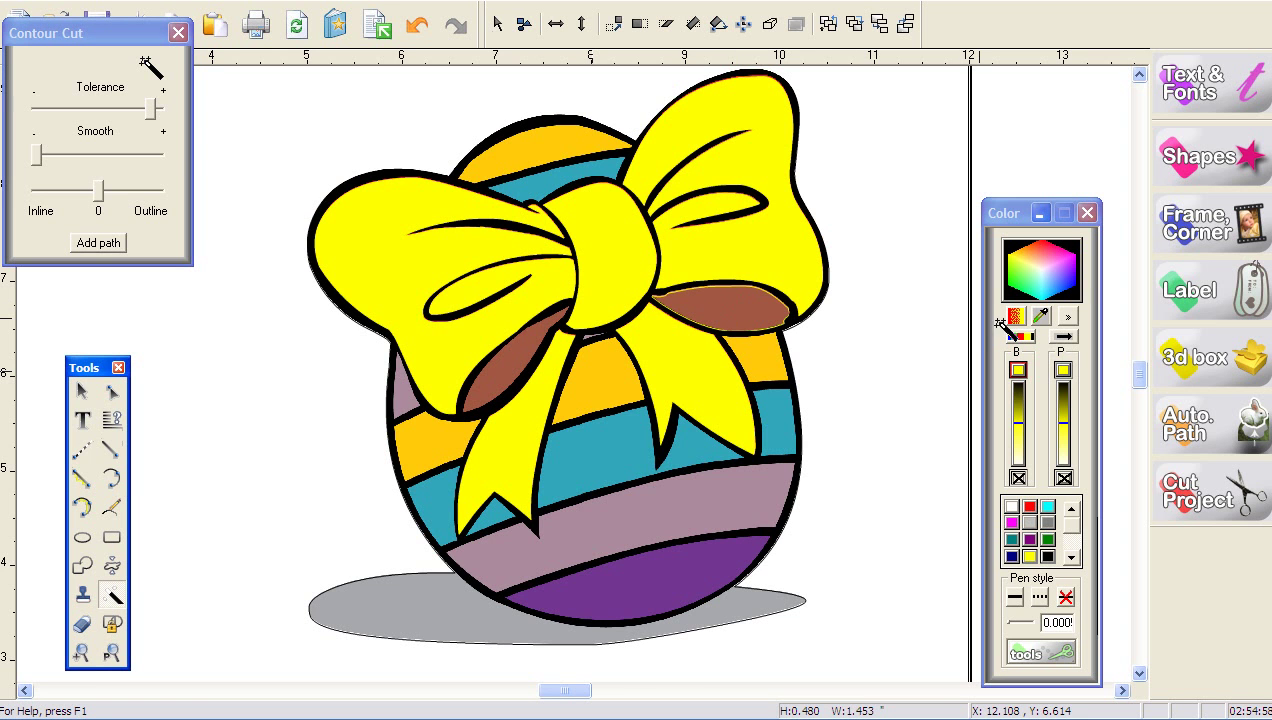
left_click(1013, 524)
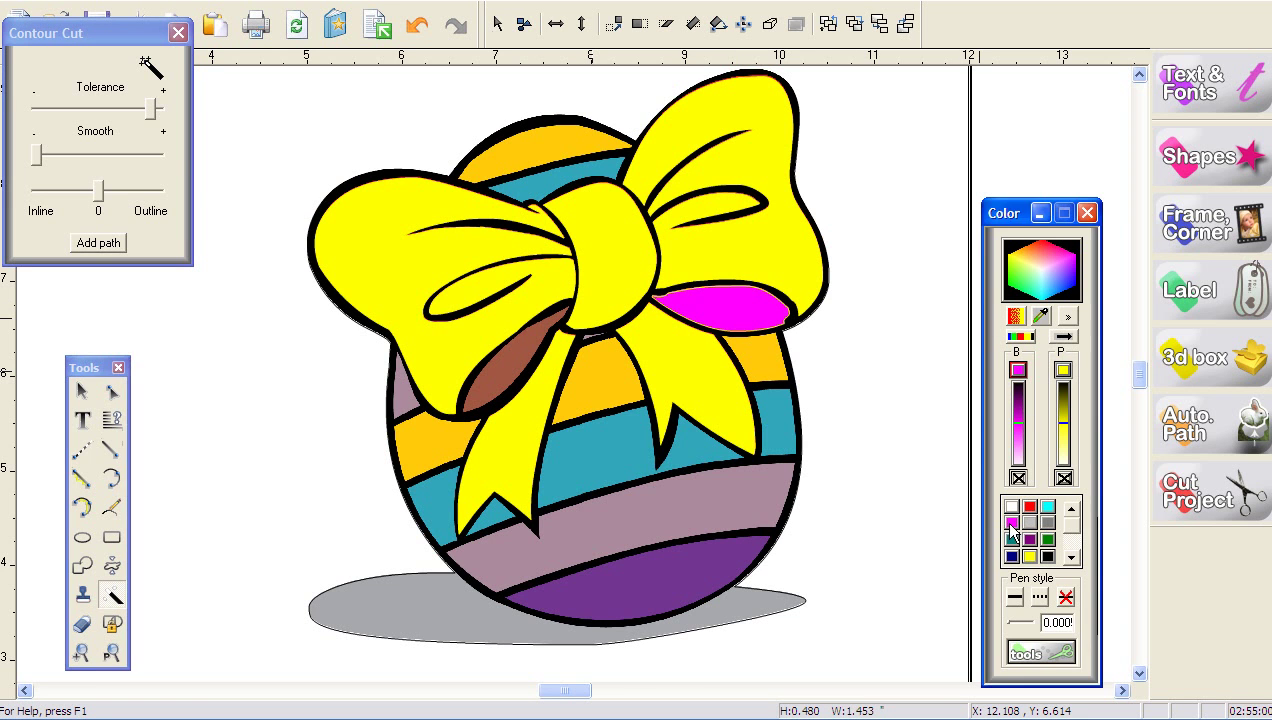
left_click(88, 245)
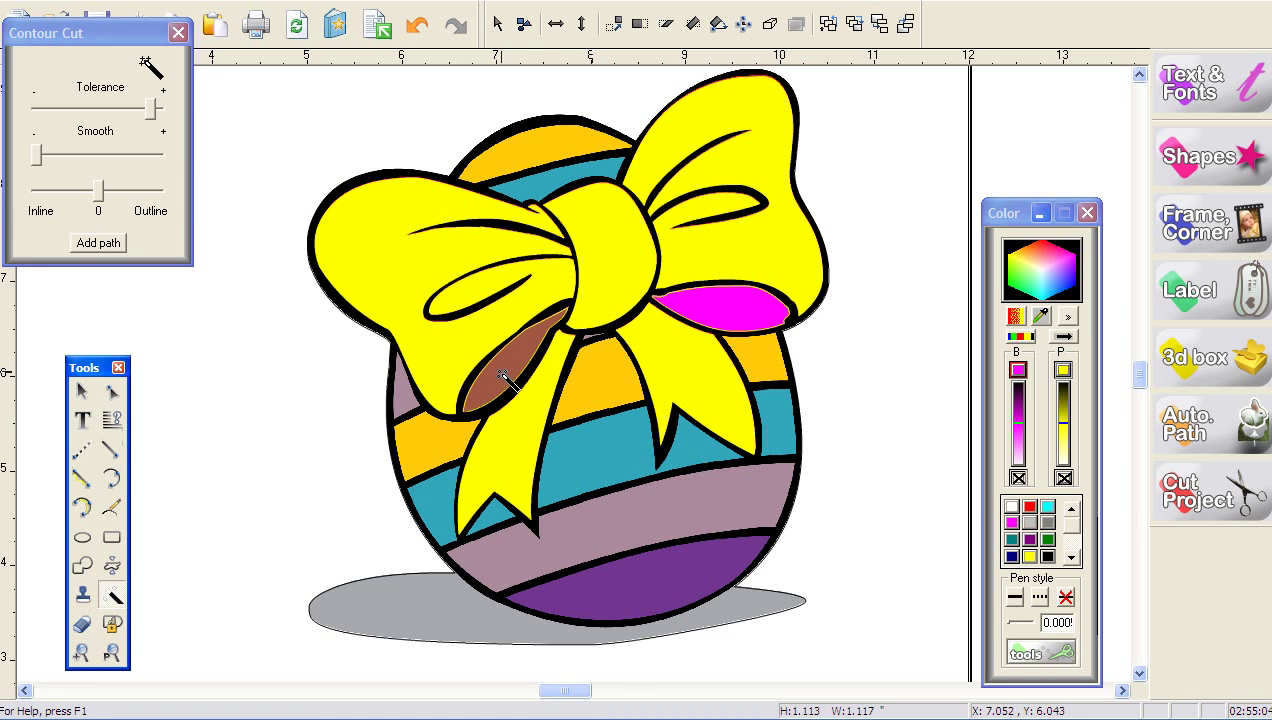
left_click(1013, 524)
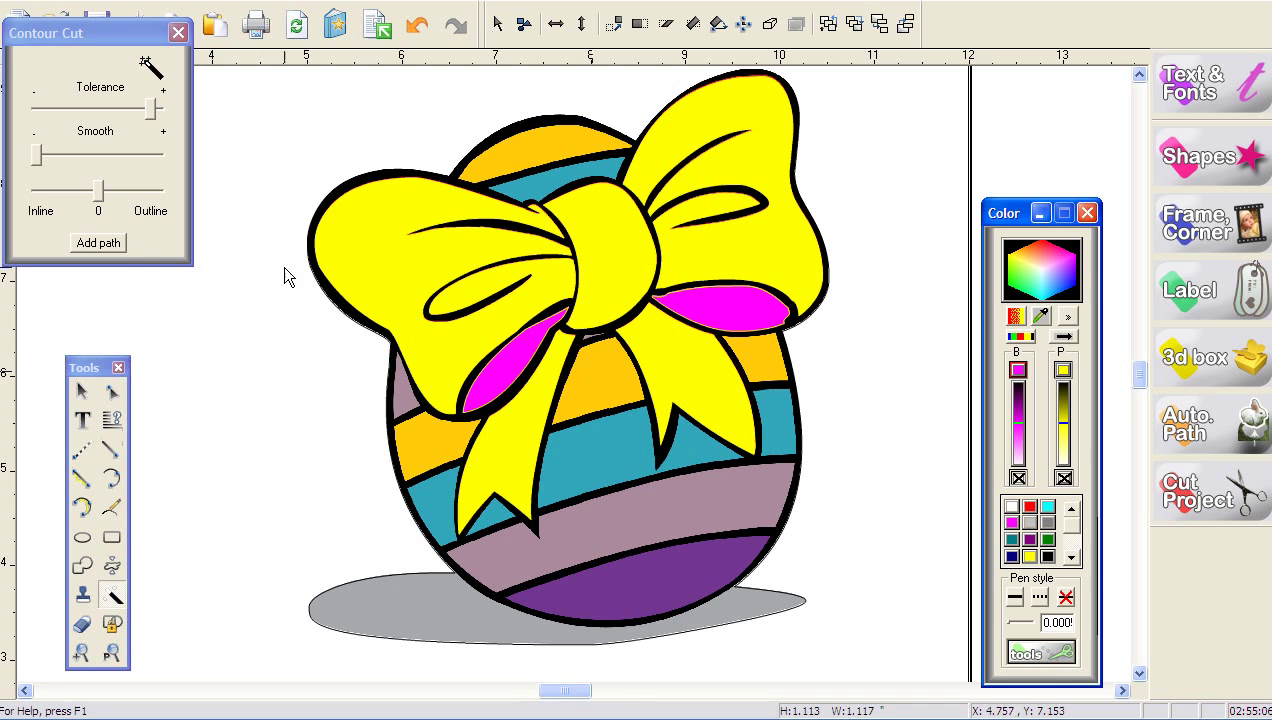
left_click(118, 252)
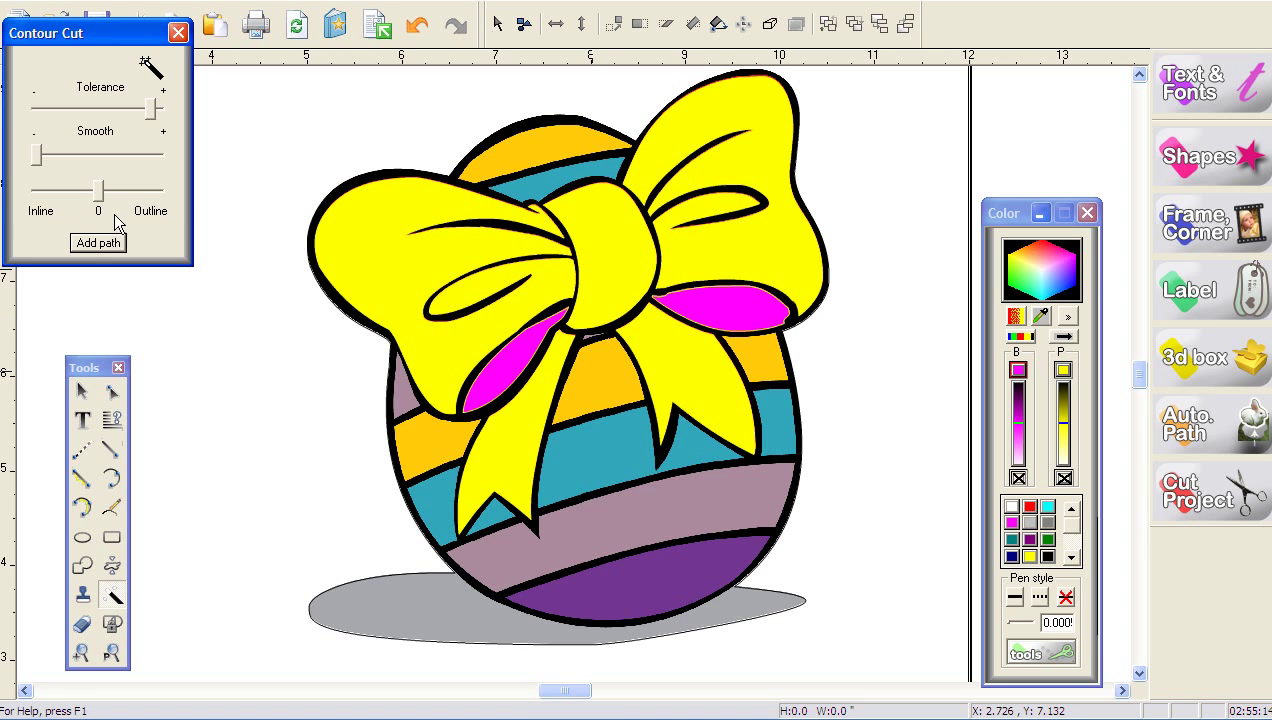
Trace the wide mauve stripe, fill it with red, set its offset about halfway toward Outline and add it as a path.
left_click(562, 517)
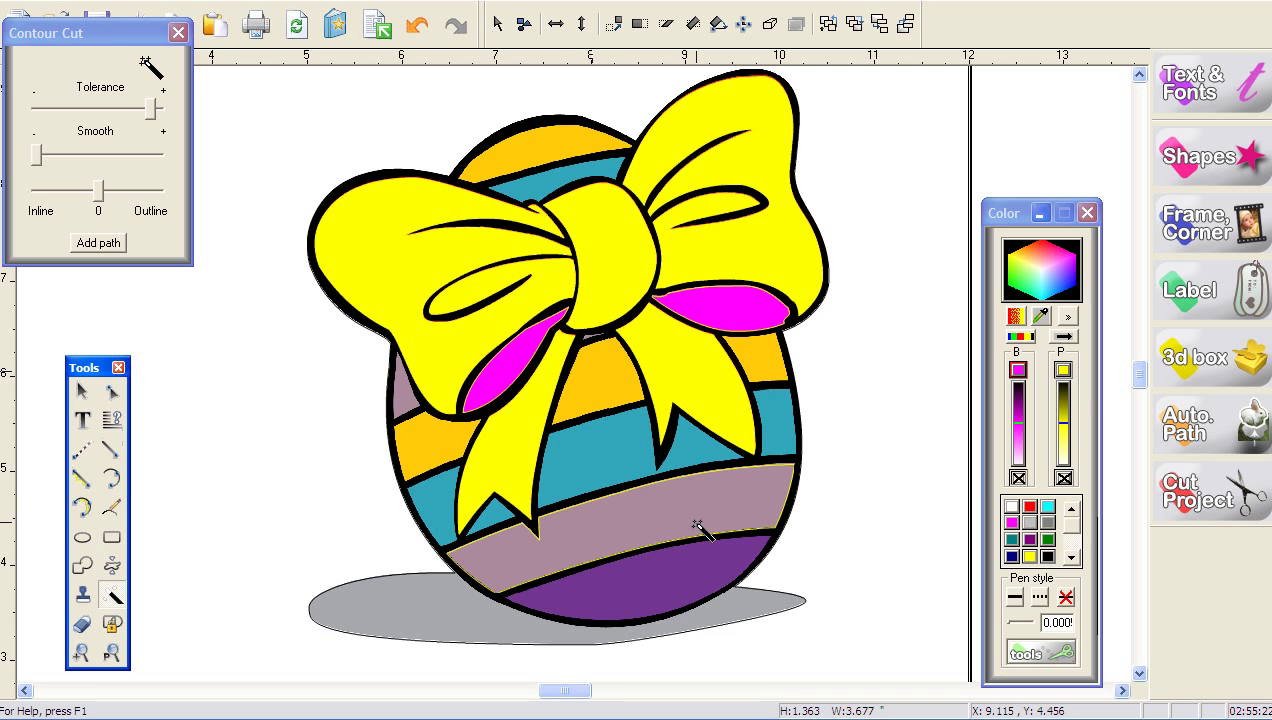
left_click(1031, 509)
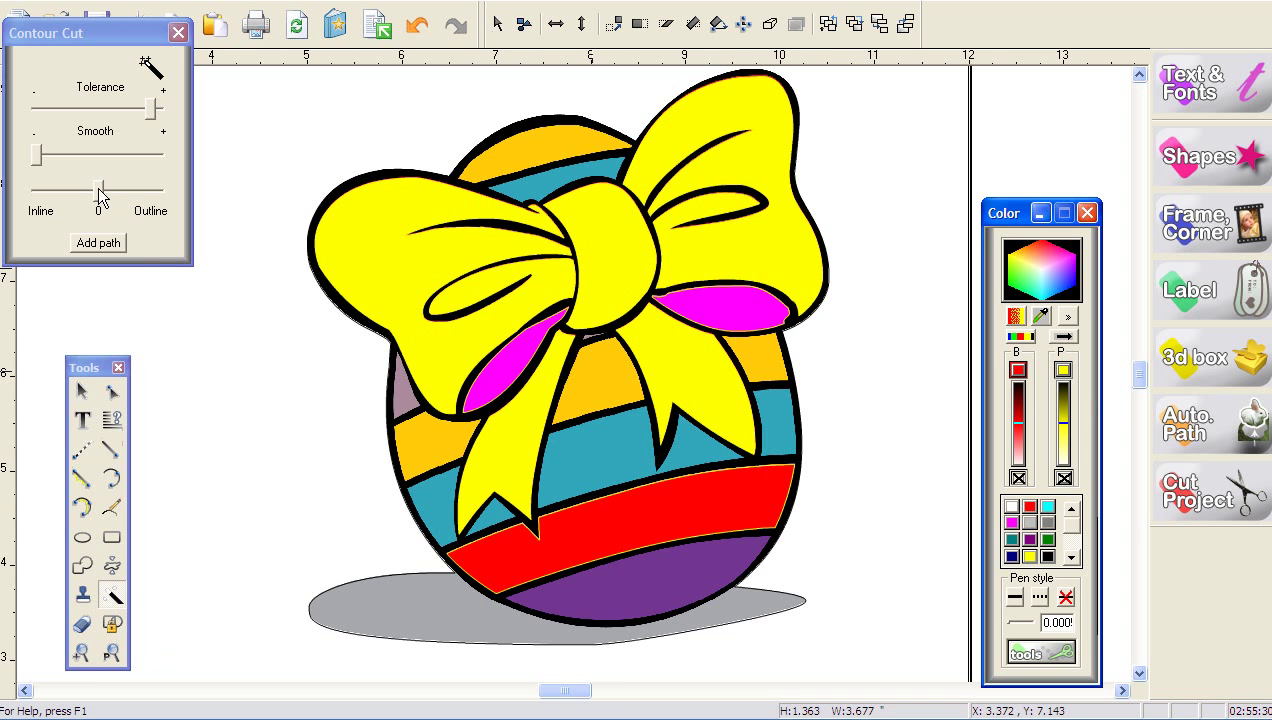
left_click_drag(98, 193, 142, 193)
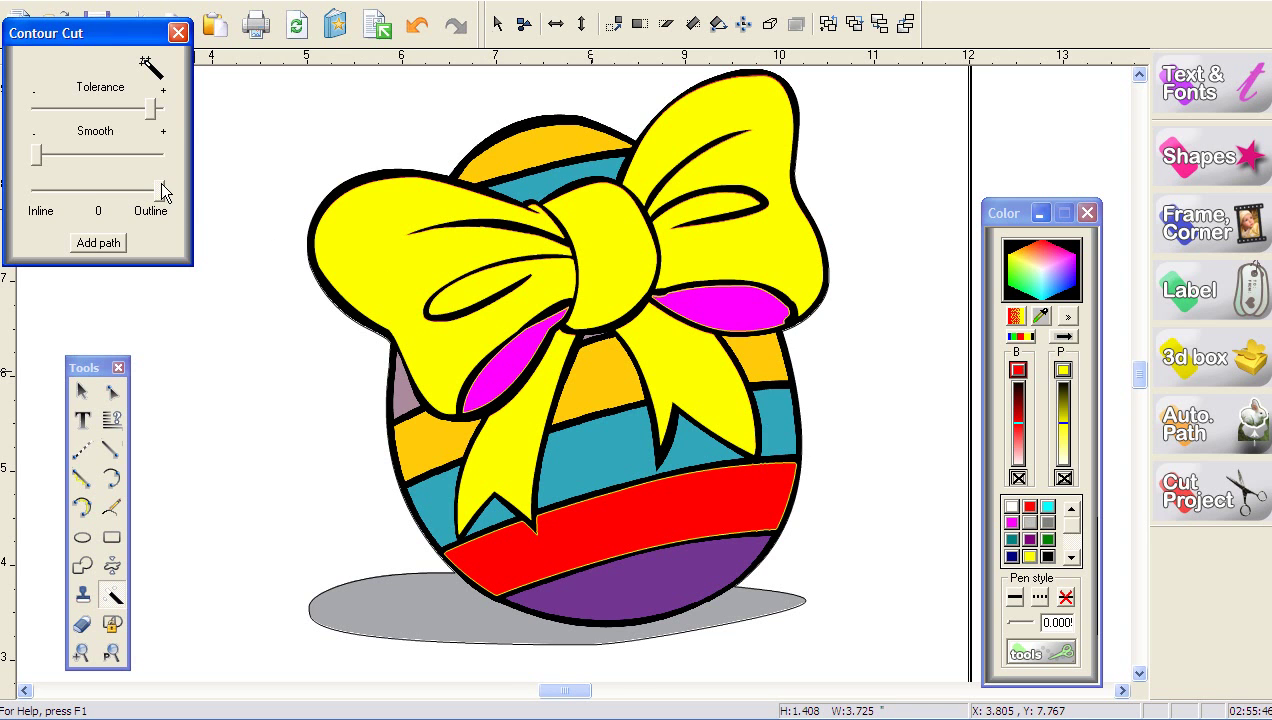
left_click_drag(161, 188, 33, 193)
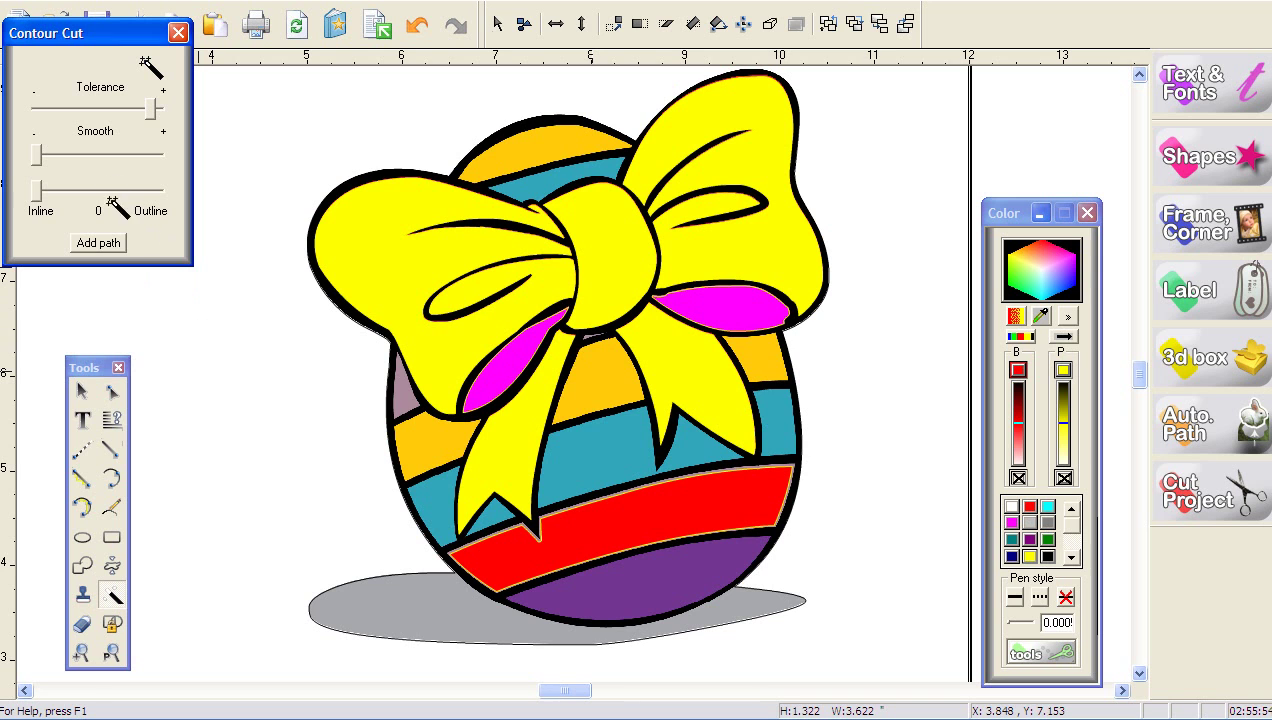
left_click(134, 190)
left_click(86, 244)
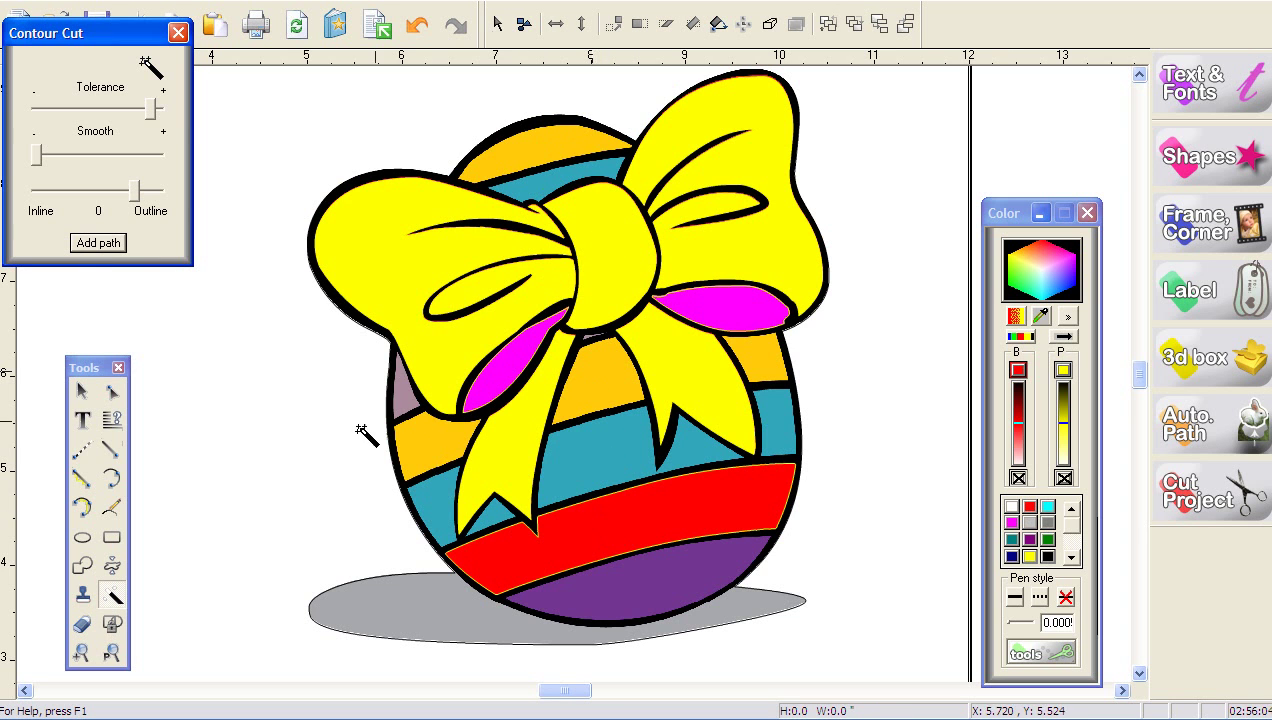
Move the original egg image to the right, clear of the traced paths.
left_click(81, 390)
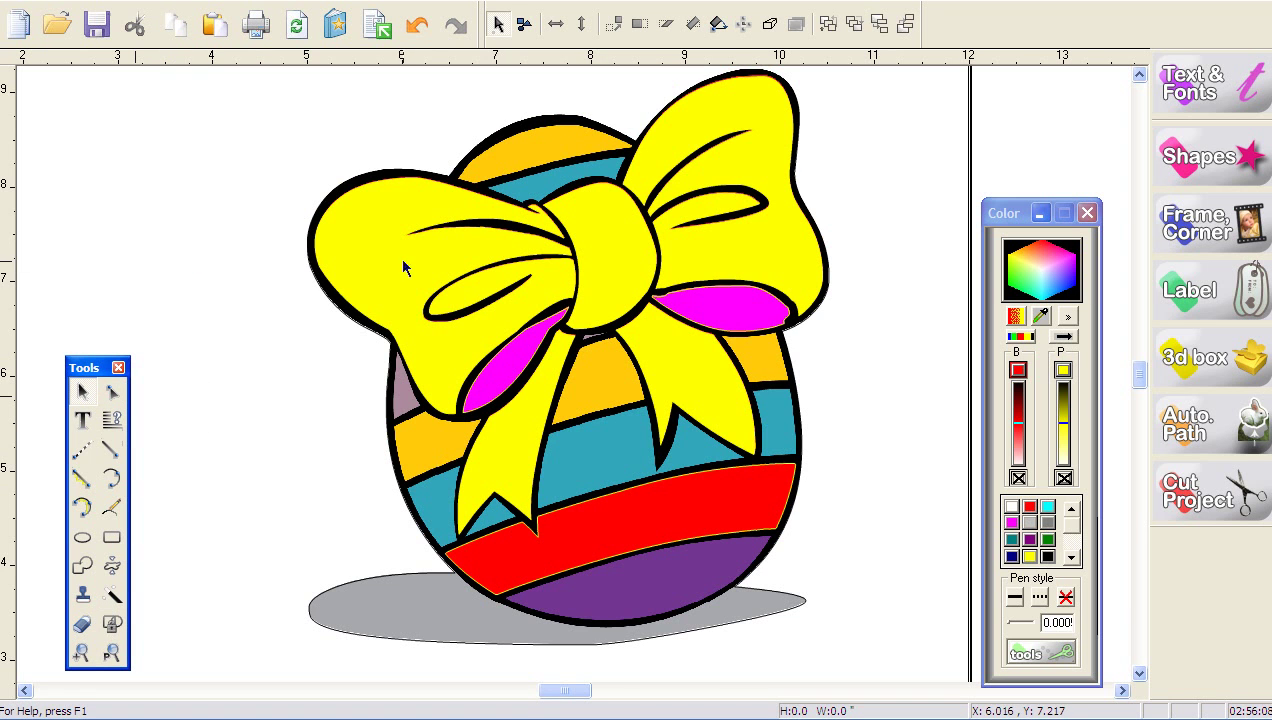
left_click(591, 410)
left_click_drag(579, 408, 1113, 398)
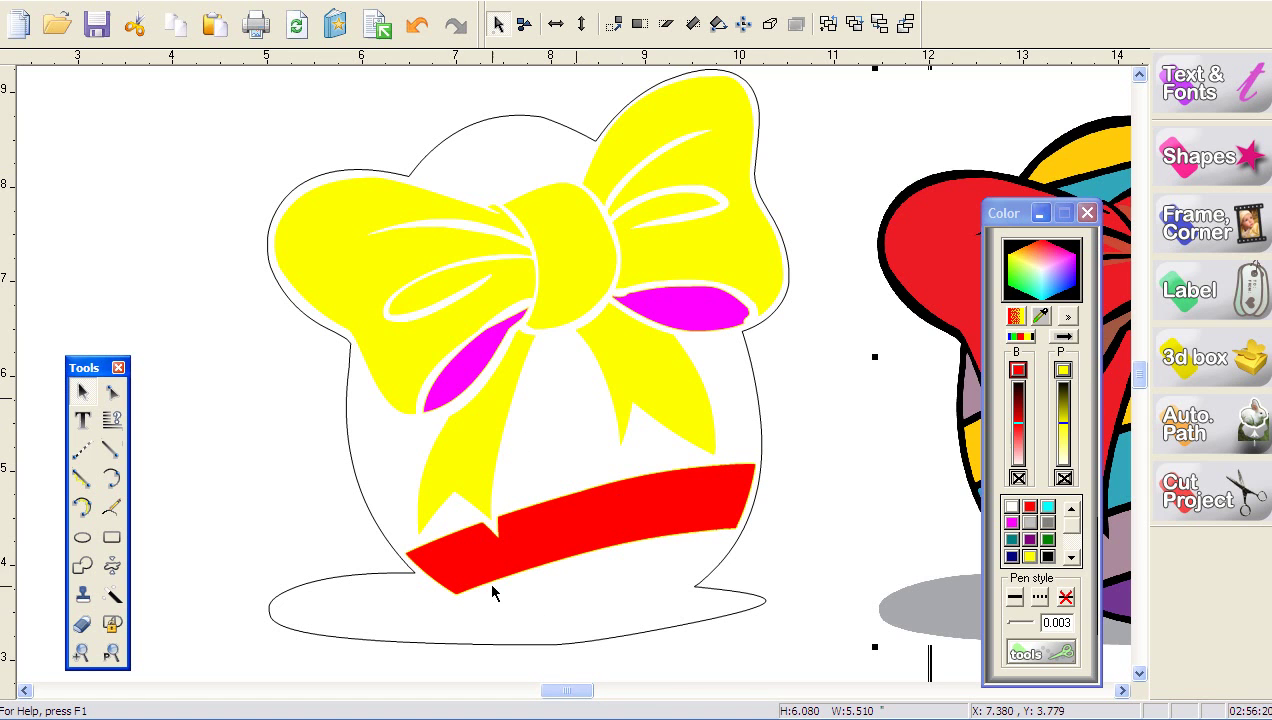
Fill the outer silhouette path of the egg, bow and shadow with black and deselect it.
left_click(353, 465)
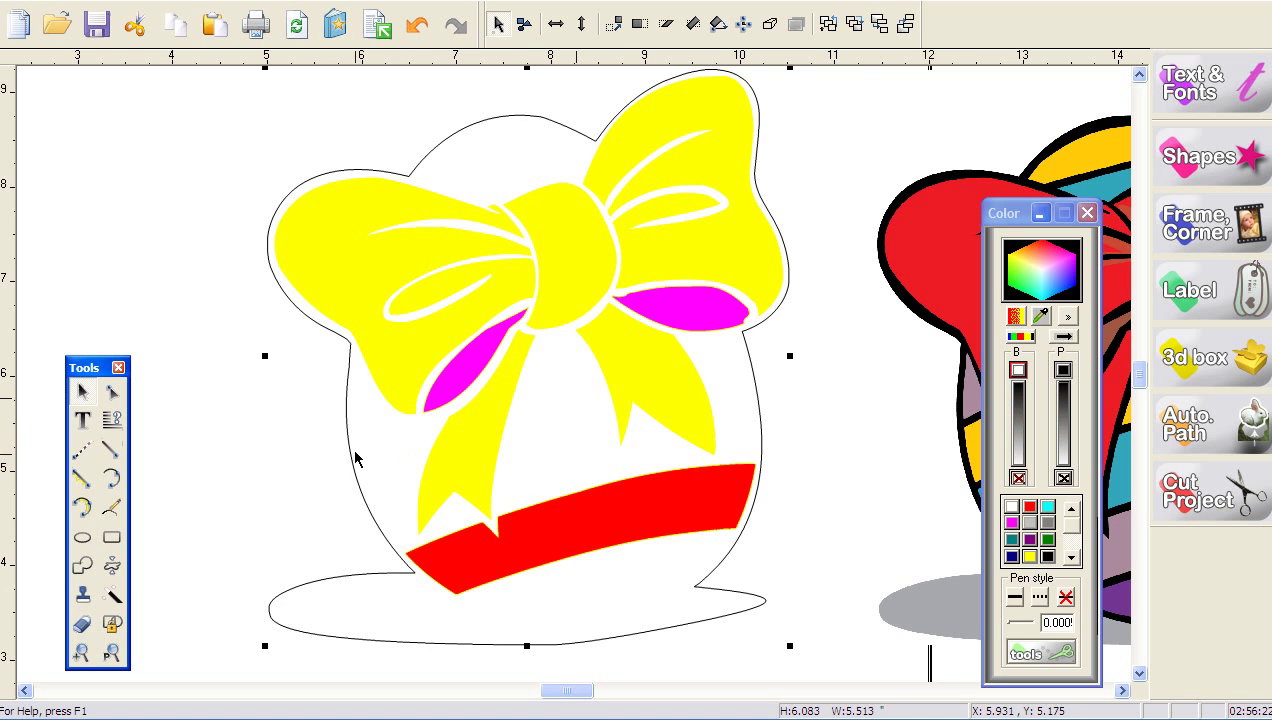
left_click(1013, 299)
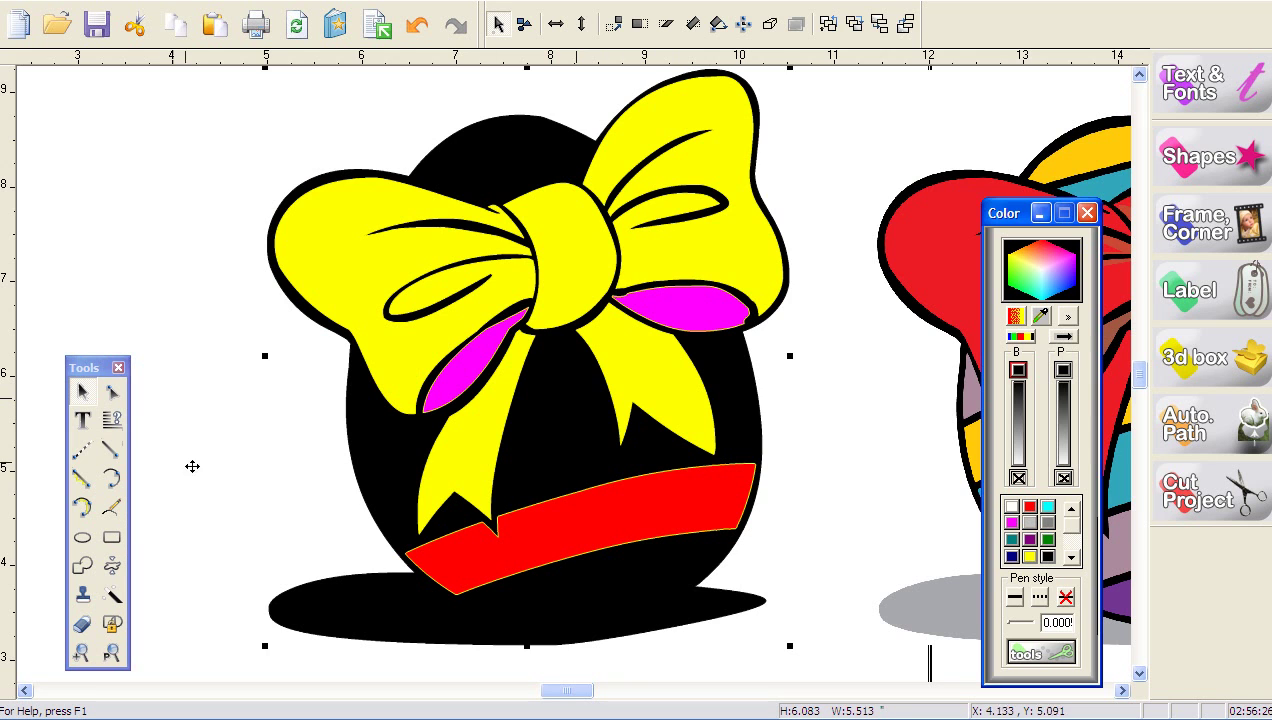
left_click(197, 294)
Pull the bow's center knot, both loops, the right ribbon tail and the red stripe away from their places on the black silhouette.
left_click_drag(600, 256, 250, 375)
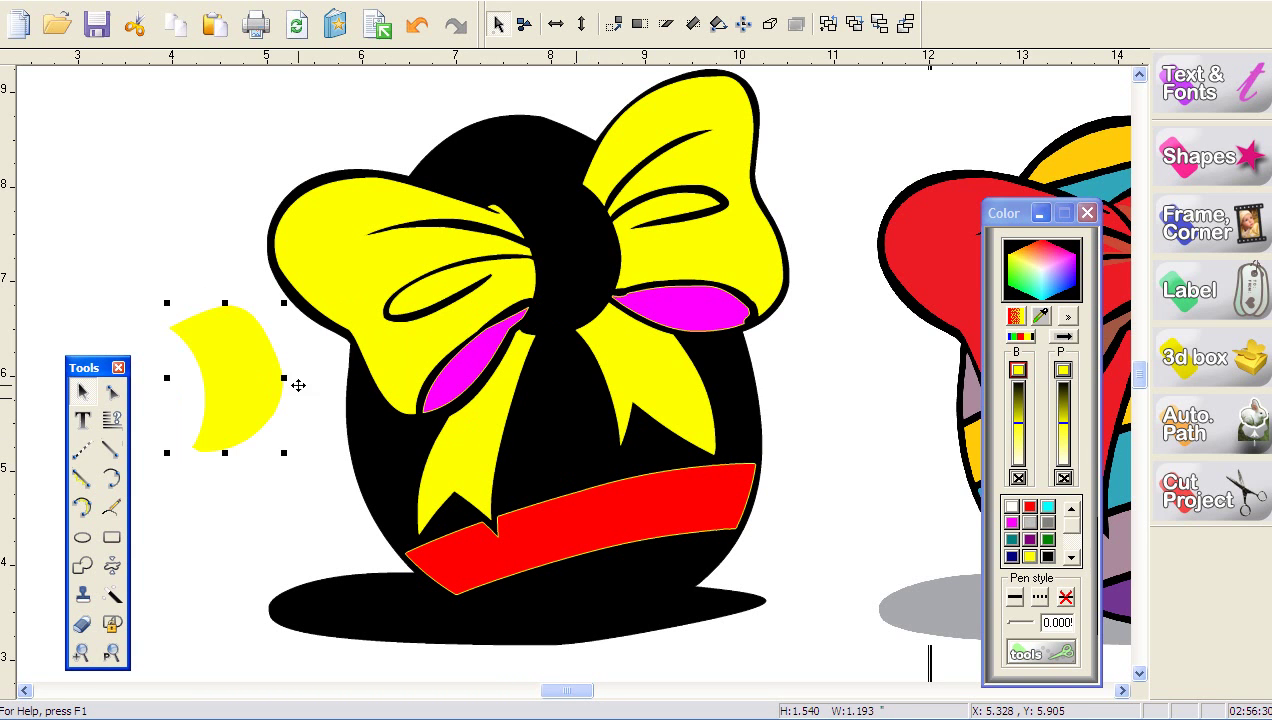
left_click_drag(380, 264, 28, 198)
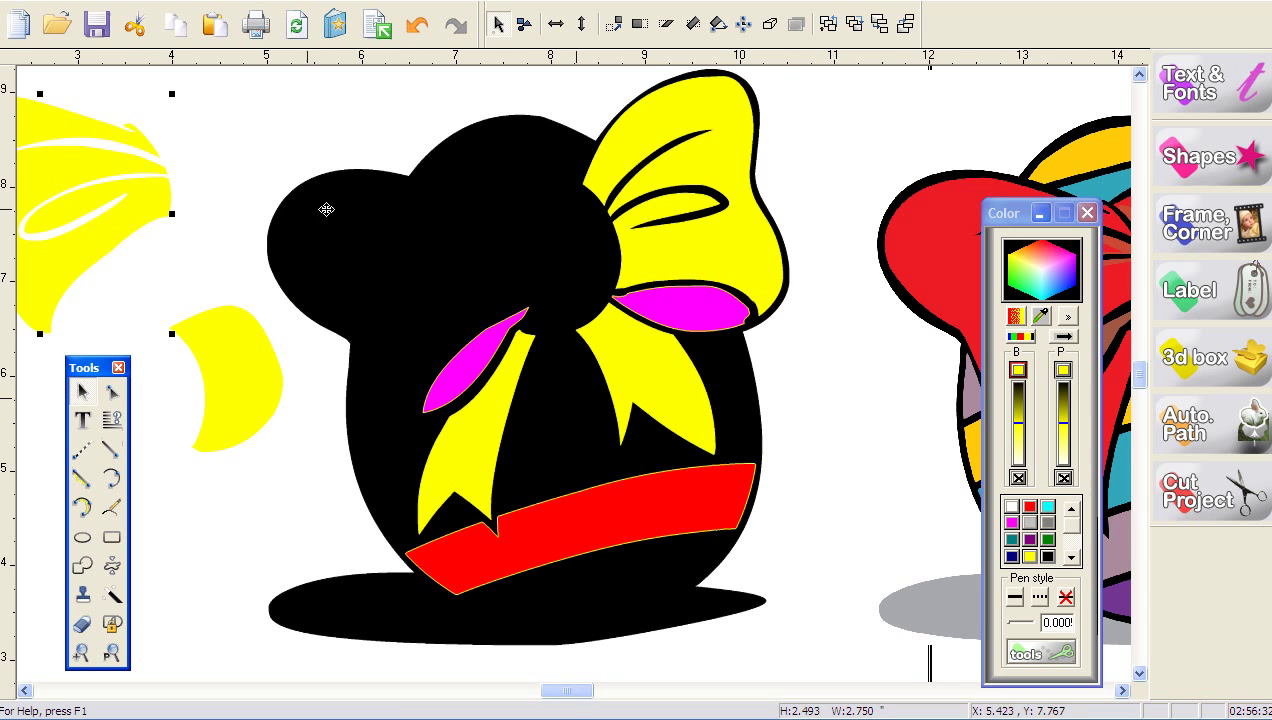
left_click_drag(657, 205, 887, 181)
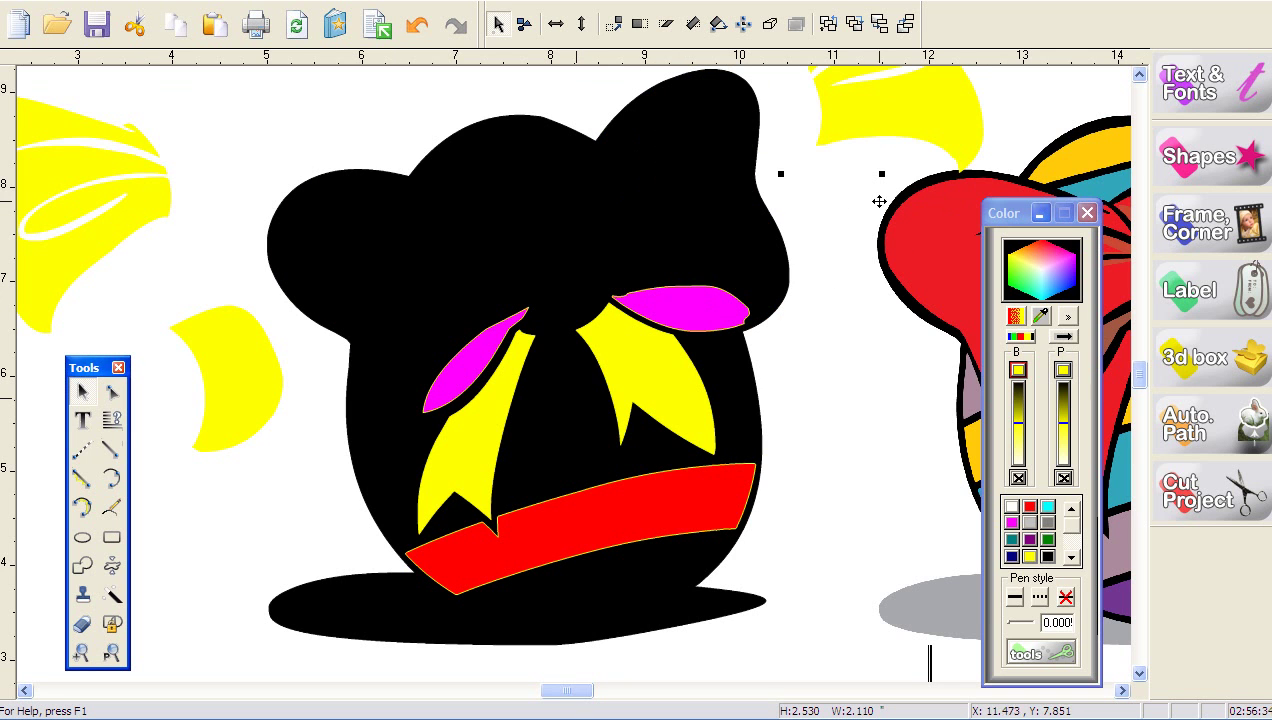
left_click(633, 375)
left_click_drag(640, 370, 820, 406)
left_click(619, 531)
left_click_drag(595, 529, 739, 554)
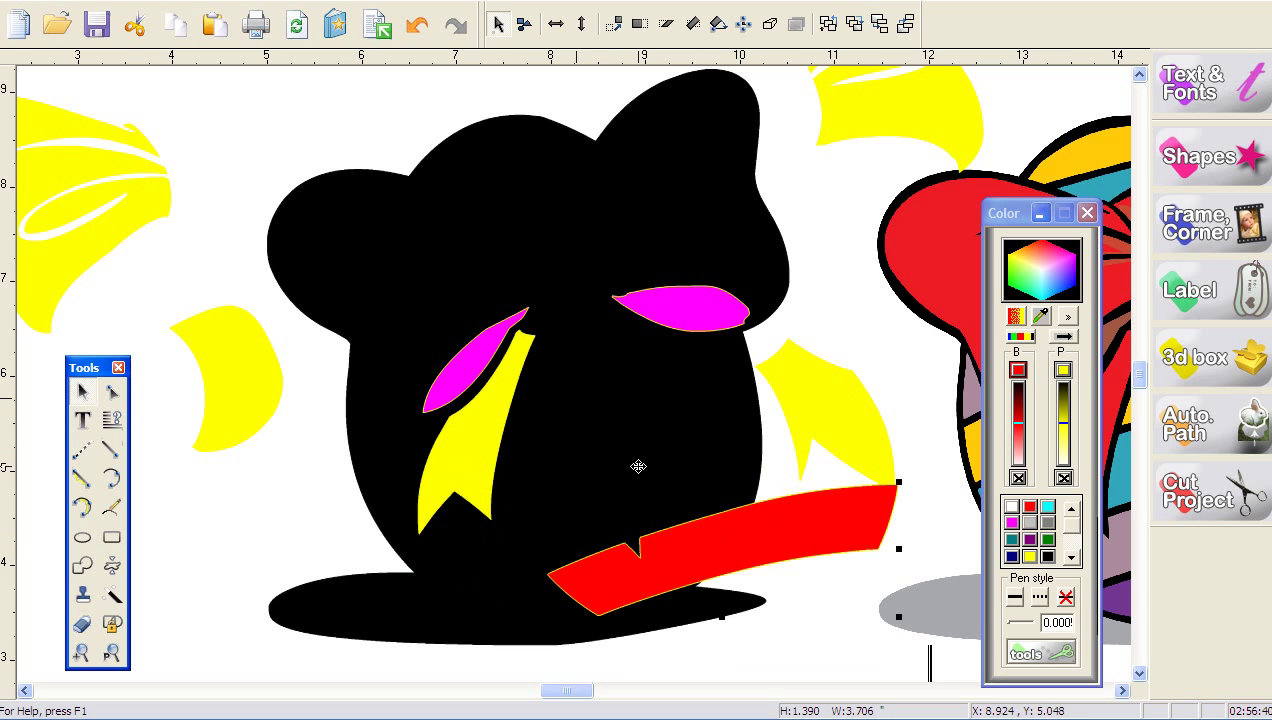